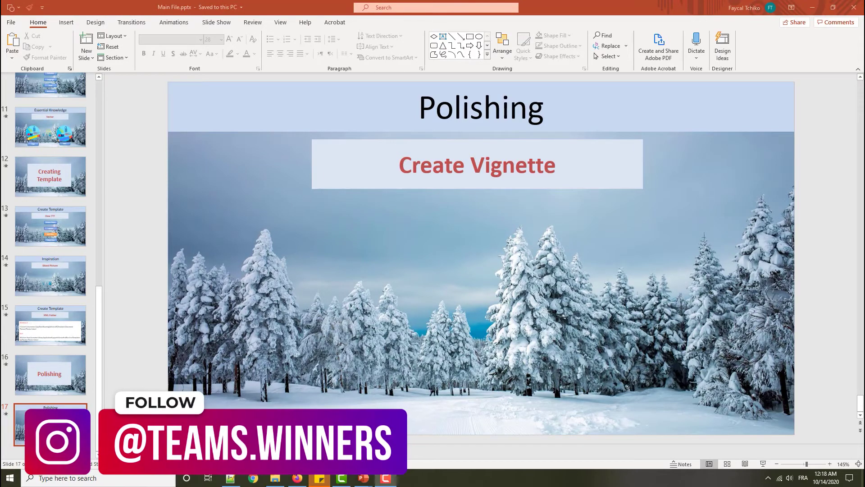
Add a new blank slide 18 after slide 17, 'Polishing – Create Vignette'
{"action": "right_click", "coordinate": [68, 399]}
{"action": "left_click", "coordinate": [102, 433]}
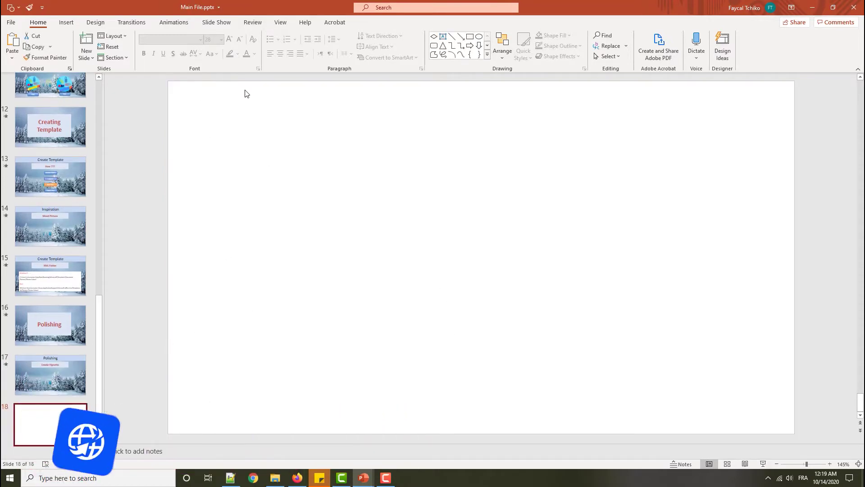
Draw a rectangle spanning slide 18 from its top-left to bottom-right corner
{"action": "left_click", "coordinate": [66, 23]}
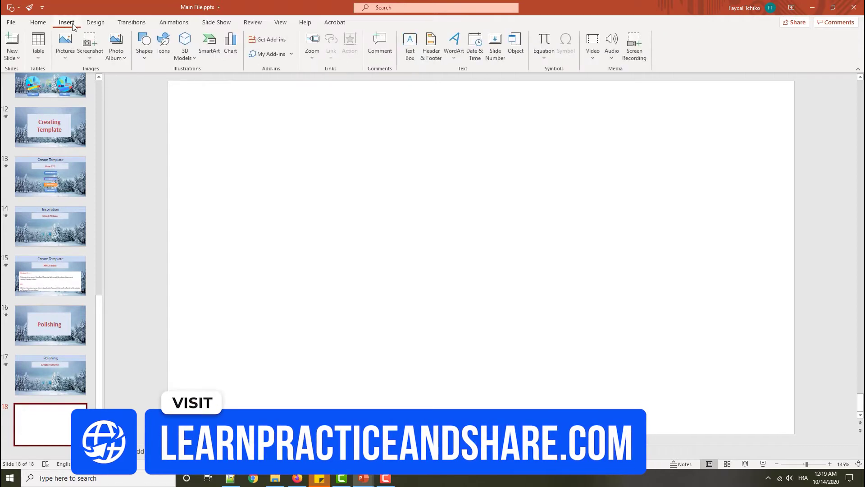
{"action": "left_click", "coordinate": [149, 46]}
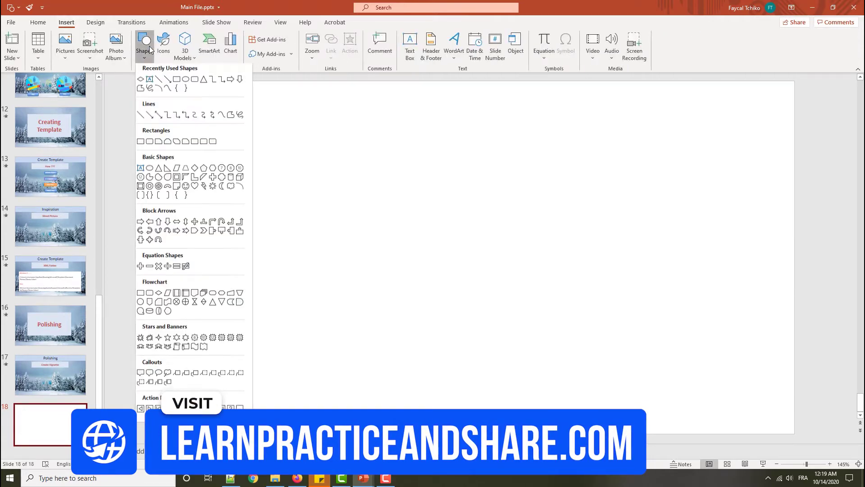
{"action": "left_click", "coordinate": [177, 80]}
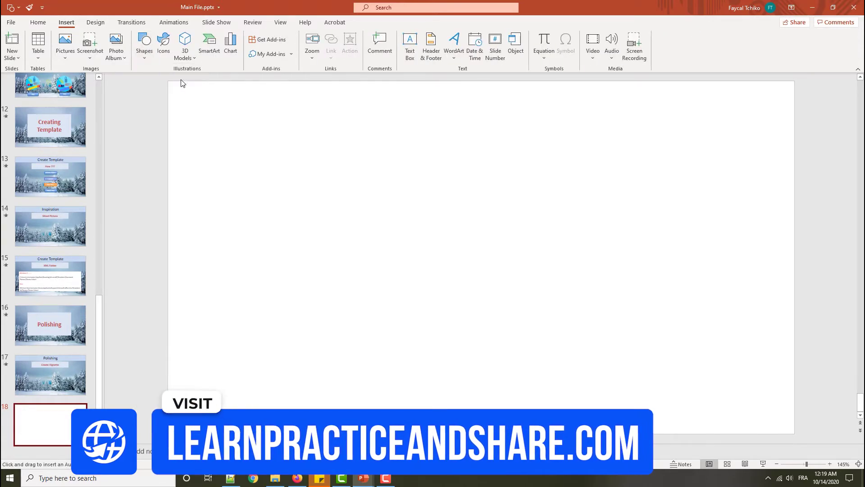
{"action": "left_click", "coordinate": [777, 460]}
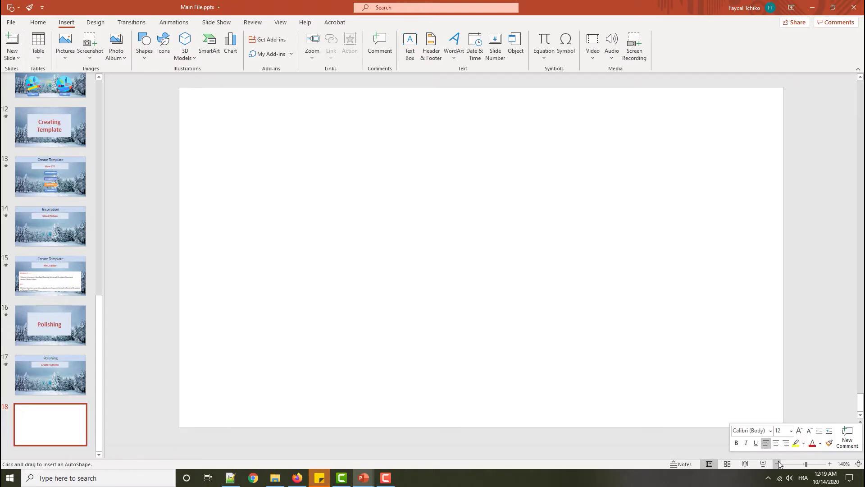
{"action": "left_click", "coordinate": [777, 462]}
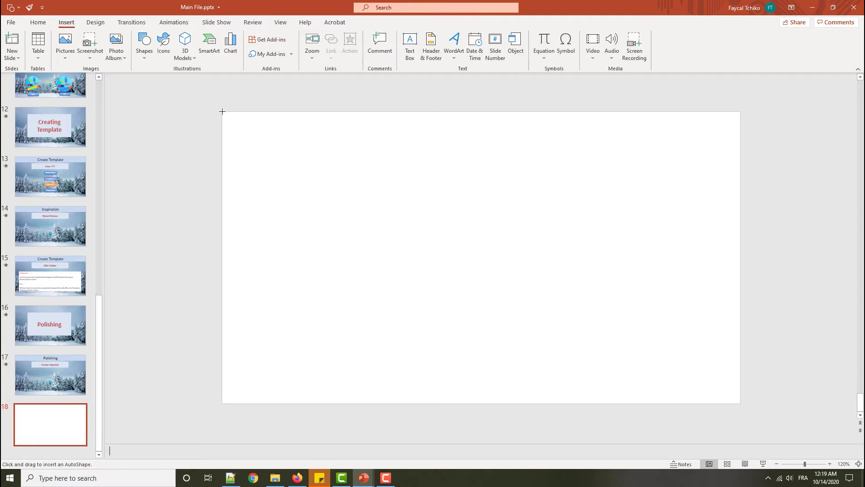
{"action": "left_click_drag", "start_coordinate": [221, 110], "coordinate": [741, 403]}
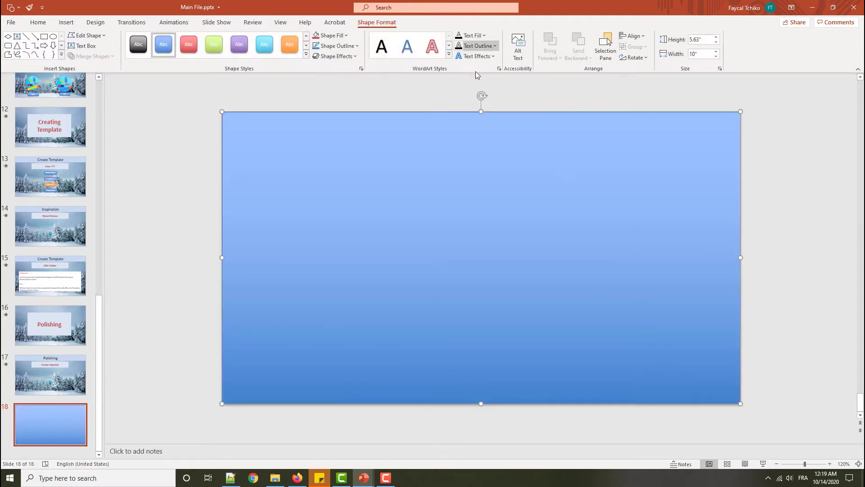
In Format Shape > Fill, set both gradient stops of the rectangle to Black
{"action": "right_click", "coordinate": [467, 224]}
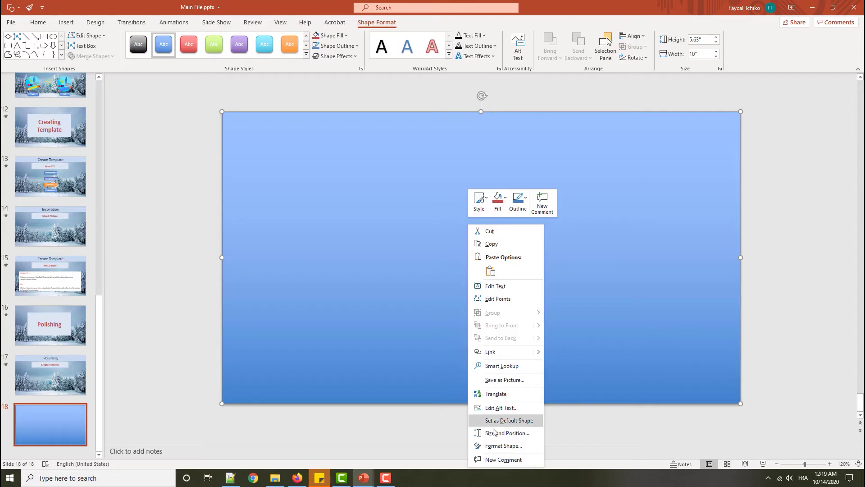
{"action": "left_click", "coordinate": [497, 446]}
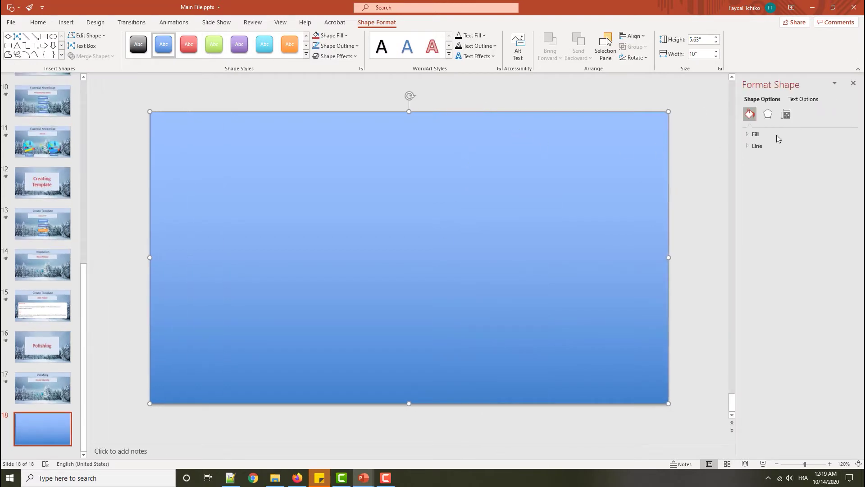
{"action": "left_click", "coordinate": [747, 133]}
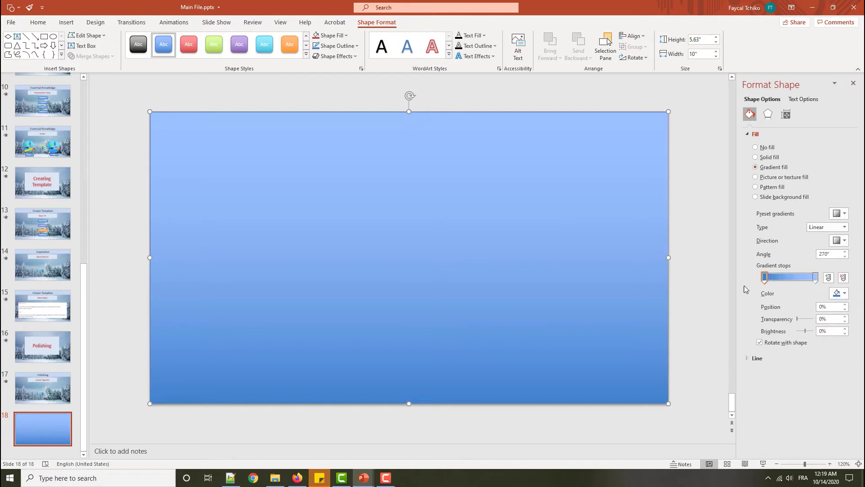
{"action": "left_click", "coordinate": [765, 278]}
{"action": "left_click", "coordinate": [839, 292]}
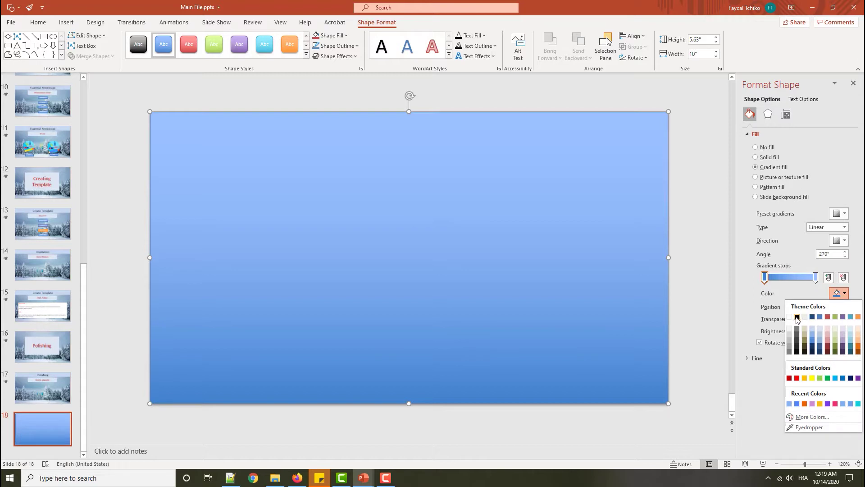
{"action": "left_click", "coordinate": [797, 316]}
{"action": "left_click", "coordinate": [816, 278]}
{"action": "left_click", "coordinate": [844, 293]}
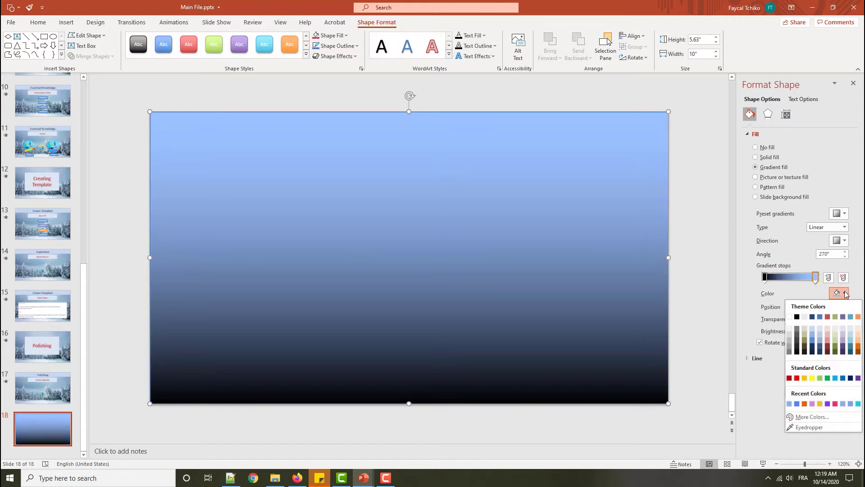
{"action": "left_click", "coordinate": [797, 317]}
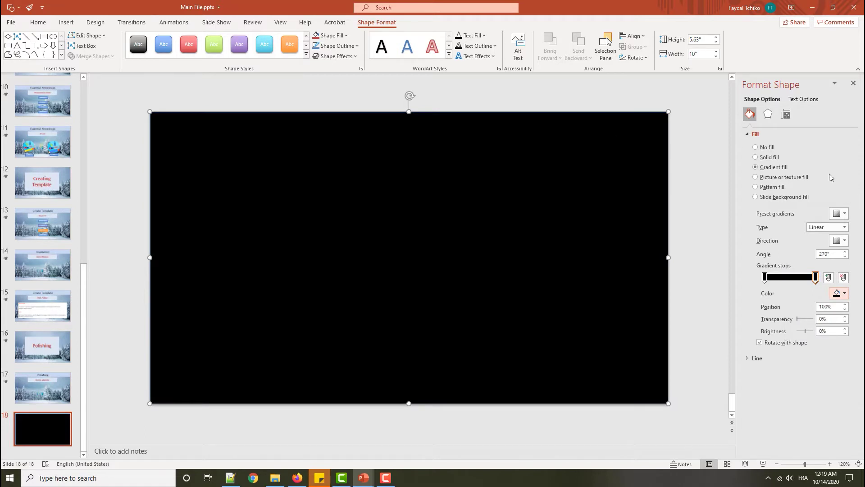
Set the gradient angle to 90° and the left stop's transparency to 66%
{"action": "left_click", "coordinate": [765, 277]}
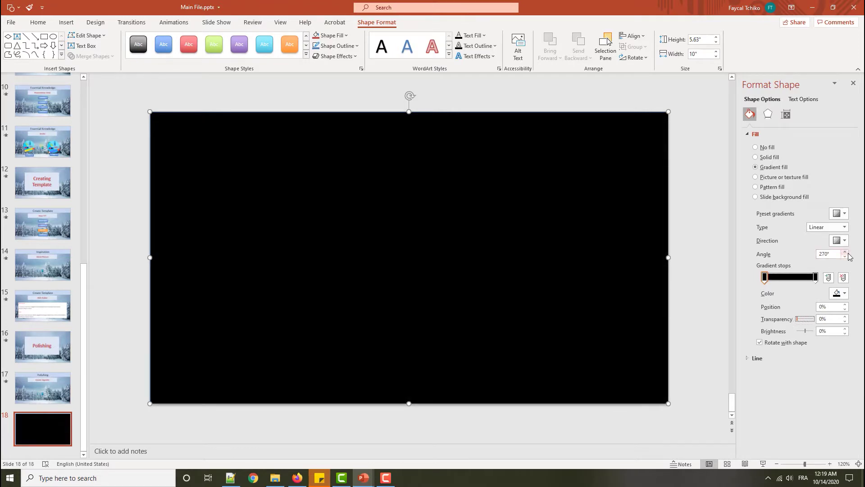
{"action": "left_click", "coordinate": [845, 252]}
{"action": "left_click", "coordinate": [845, 316]}
{"action": "left_click", "coordinate": [845, 316]}
{"action": "left_click", "coordinate": [846, 317]}
{"action": "left_click", "coordinate": [845, 316]}
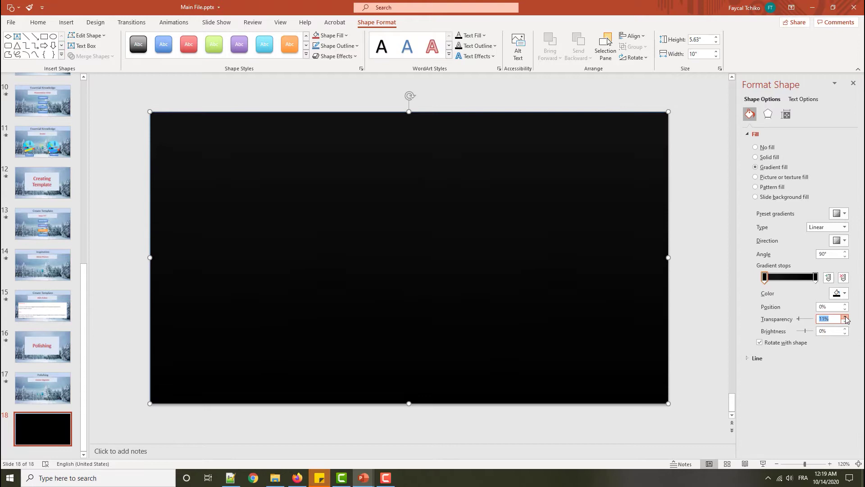
{"action": "left_click", "coordinate": [844, 316]}
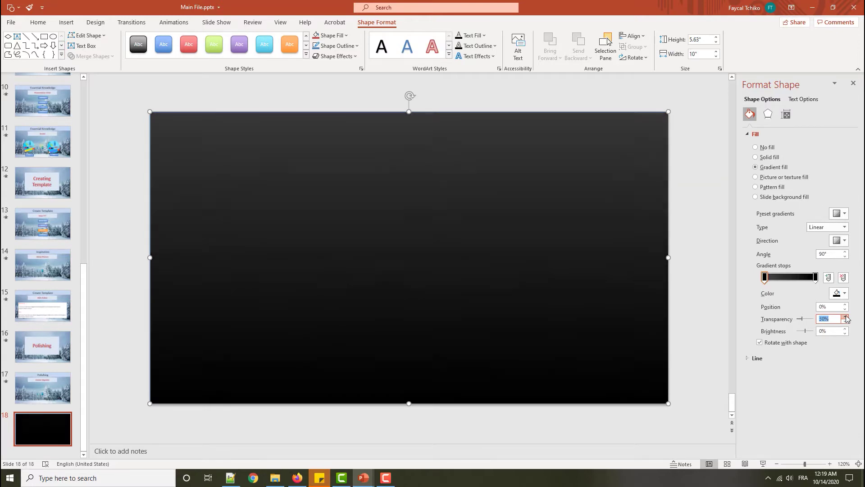
{"action": "left_click", "coordinate": [846, 316]}
{"action": "left_click", "coordinate": [844, 316]}
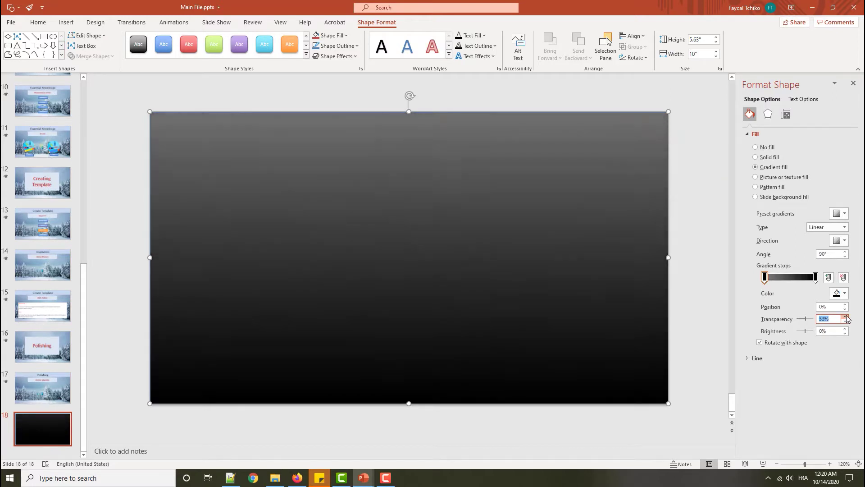
{"action": "left_click", "coordinate": [846, 316]}
{"action": "left_click", "coordinate": [845, 317]}
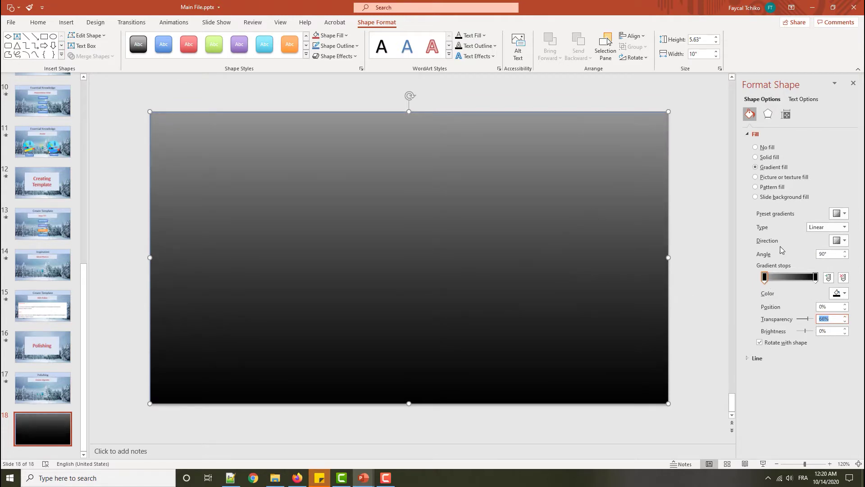
Change the gradient to Radial type with direction From Center
{"action": "left_click", "coordinate": [844, 228]}
{"action": "left_click", "coordinate": [831, 246]}
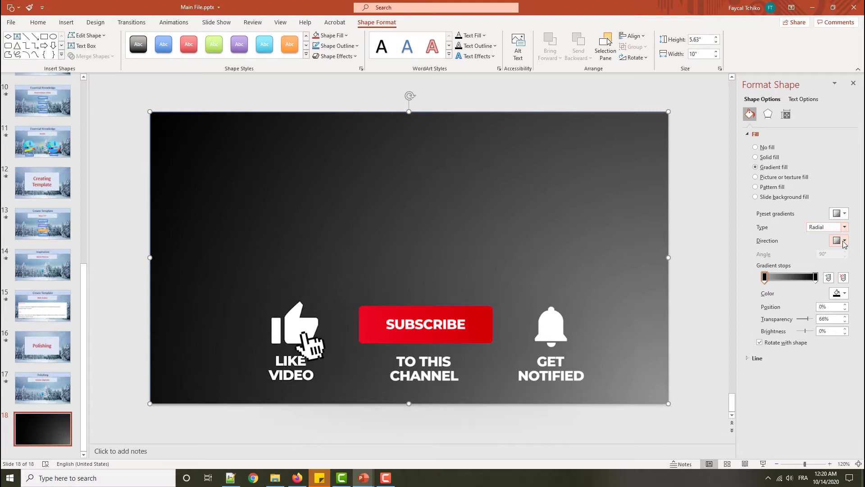
{"action": "left_click", "coordinate": [843, 241]}
{"action": "left_click", "coordinate": [813, 256]}
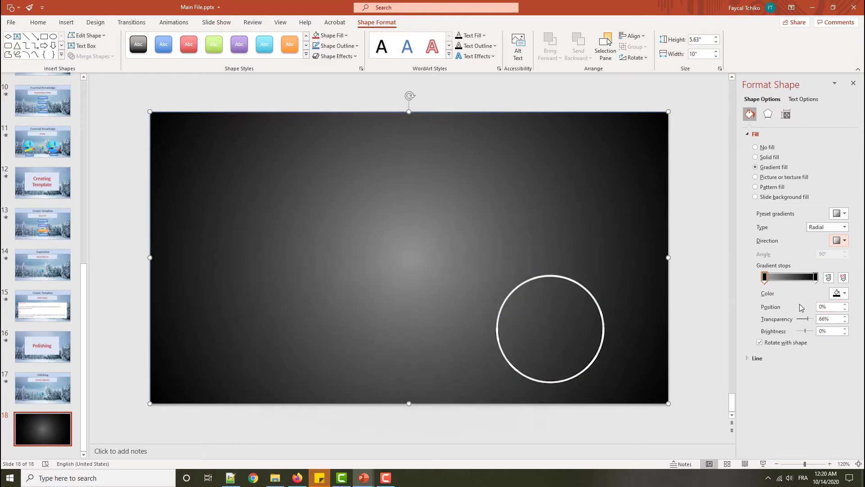
Adjust the gradient stops and set the 34% stop's transparency to 90%
{"action": "left_click", "coordinate": [766, 277]}
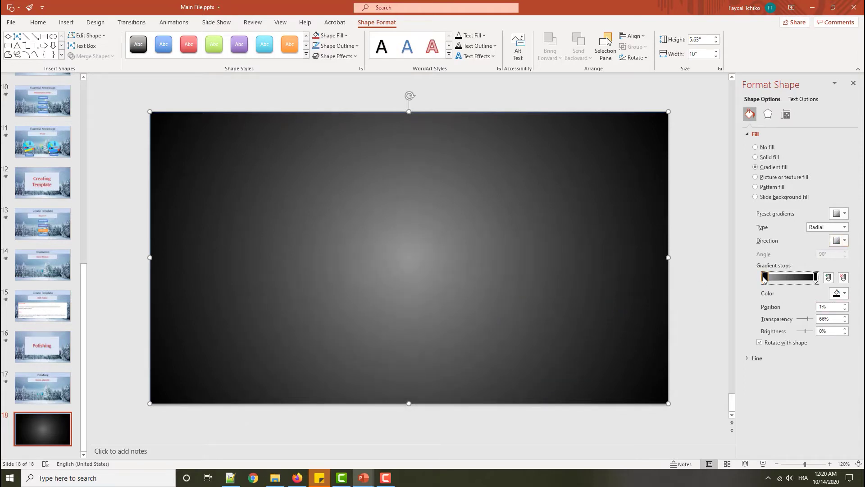
{"action": "mouse_move", "coordinate": [765, 278]}
{"action": "left_mouse_down"}
{"action": "mouse_move", "coordinate": [754, 278]}
{"action": "mouse_move", "coordinate": [781, 278]}
{"action": "left_mouse_up"}
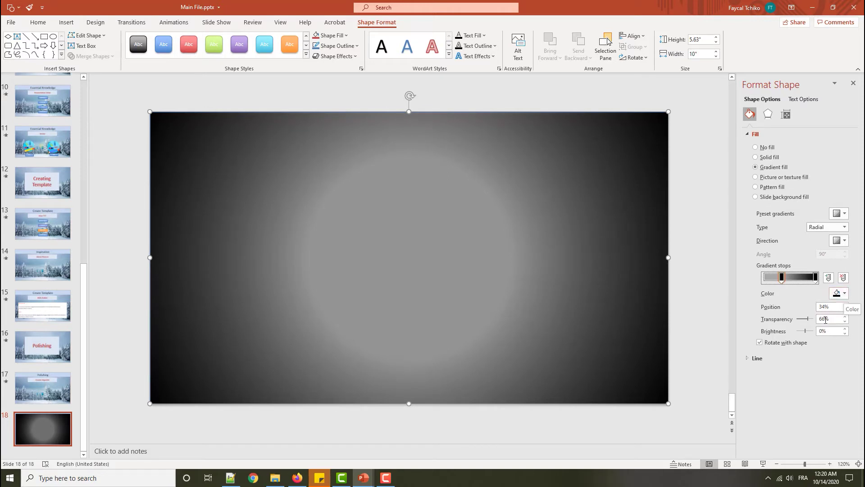
{"action": "left_click", "coordinate": [816, 278]}
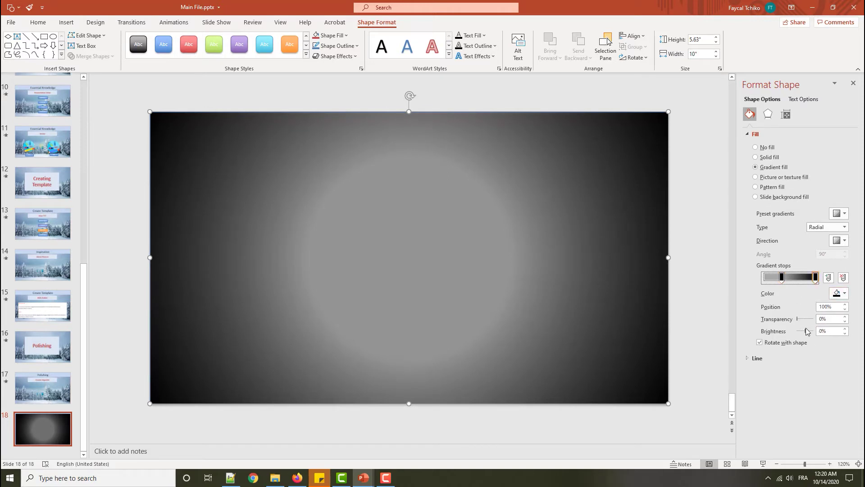
{"action": "left_click", "coordinate": [783, 278]}
{"action": "left_click_drag", "start_coordinate": [809, 320], "coordinate": [815, 321]}
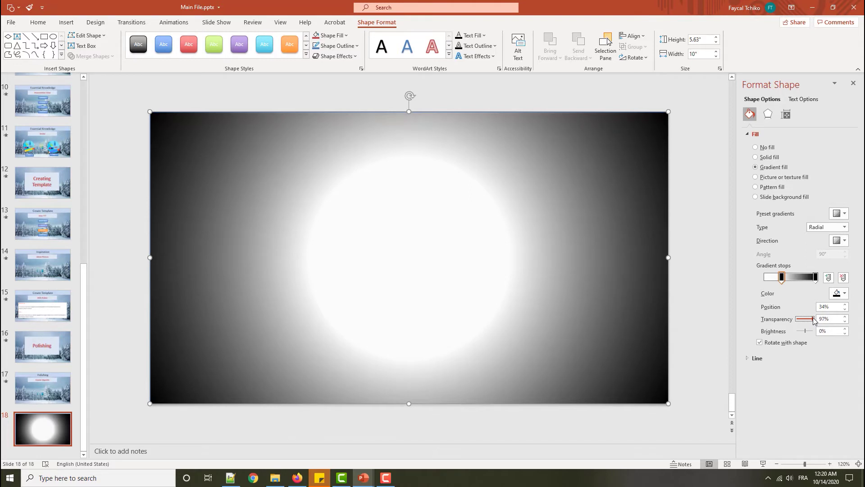
{"action": "left_click_drag", "start_coordinate": [815, 321], "coordinate": [811, 321]}
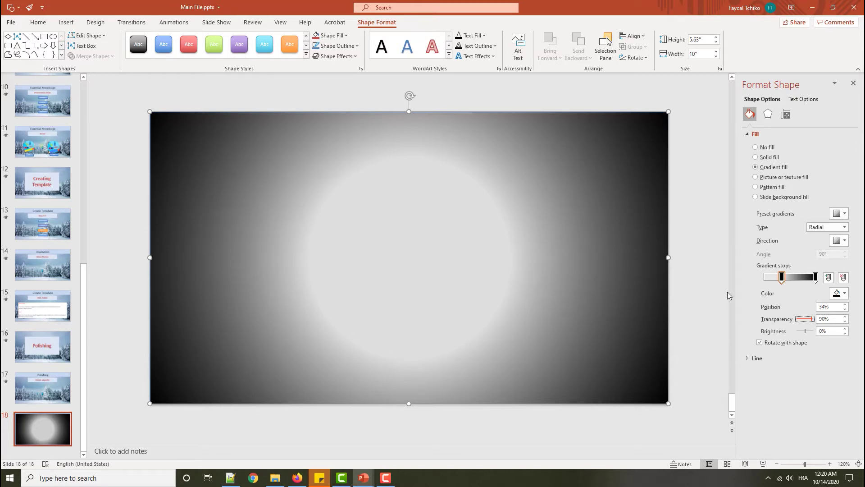
Drag My Photo.jpg from the PowerPoint 2019 folder onto slide 18
{"action": "left_click", "coordinate": [777, 464]}
{"action": "left_click", "coordinate": [777, 463]}
{"action": "left_click", "coordinate": [776, 465]}
{"action": "left_click", "coordinate": [550, 411]}
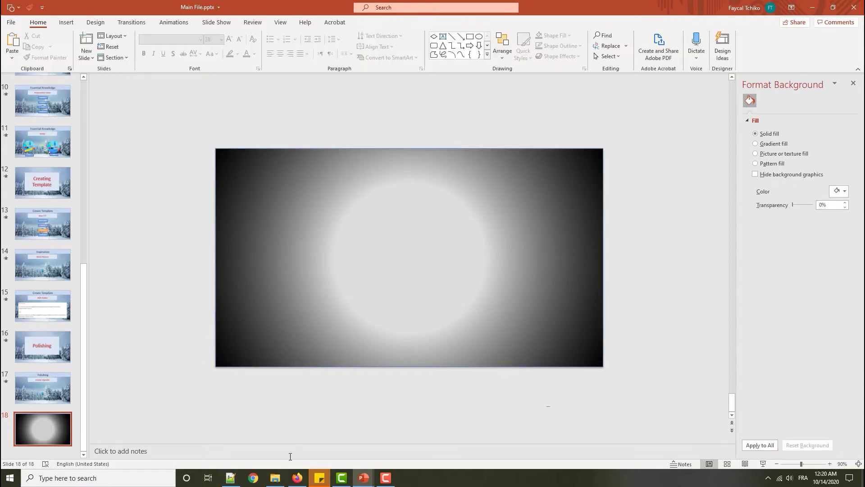
{"action": "left_click", "coordinate": [275, 478]}
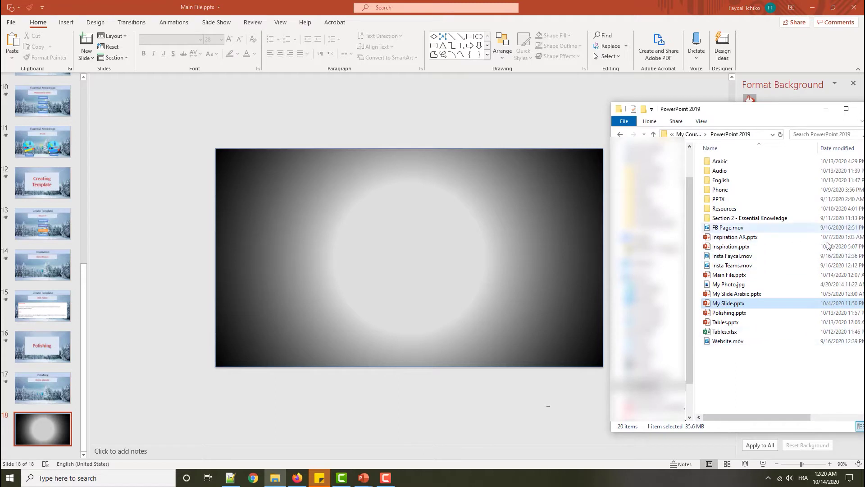
{"action": "left_click", "coordinate": [754, 284]}
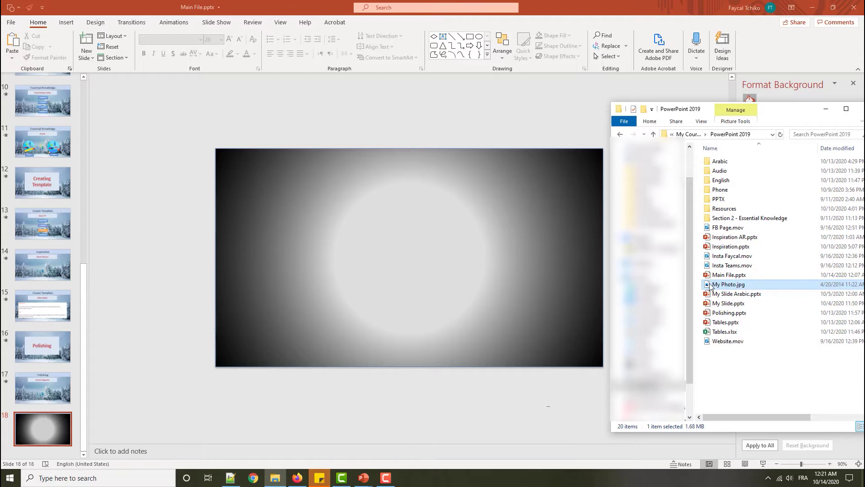
{"action": "left_click_drag", "start_coordinate": [388, 297], "coordinate": [376, 295]}
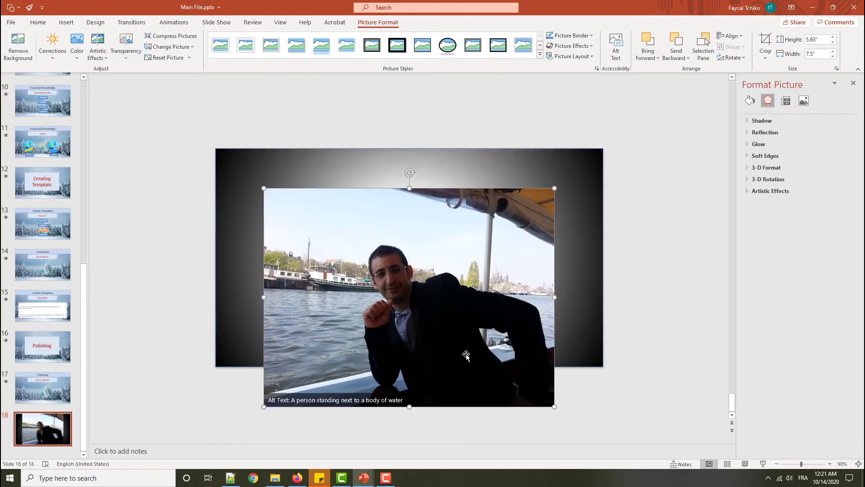
Send the photo to the back, behind the gradient rectangle
{"action": "right_click", "coordinate": [479, 318]}
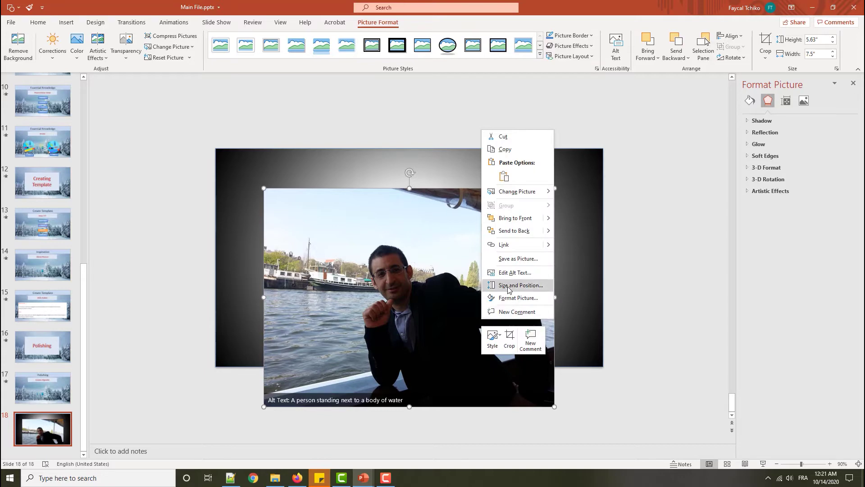
{"action": "left_click", "coordinate": [524, 233]}
{"action": "left_click", "coordinate": [426, 261]}
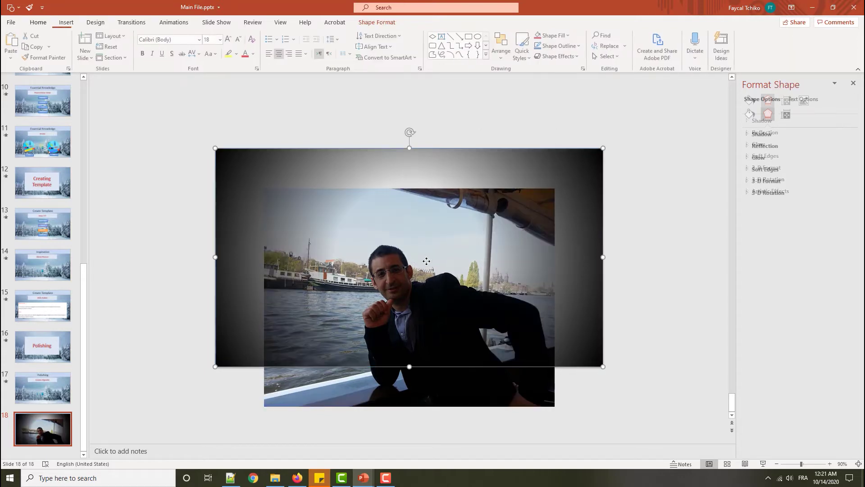
{"action": "key", "text": "Up"}
{"action": "key", "text": "Up"}
{"action": "key", "text": "Up"}
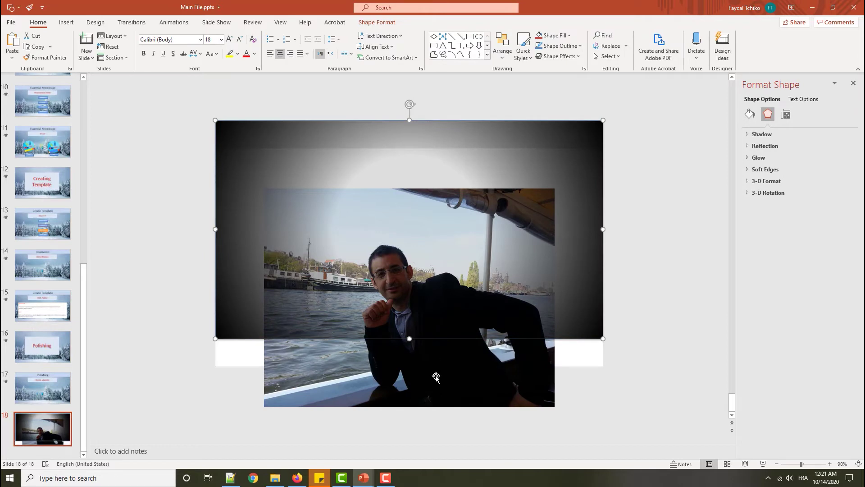
{"action": "key", "text": "ctrl+z"}
Stretch the photo up, left and right to match the rectangle's edges
{"action": "left_click", "coordinate": [445, 376]}
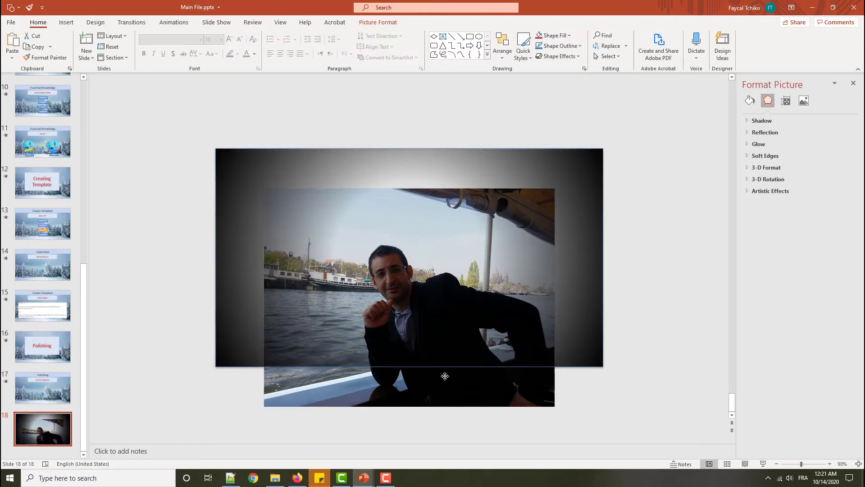
{"action": "left_click_drag", "start_coordinate": [445, 376], "coordinate": [446, 359]}
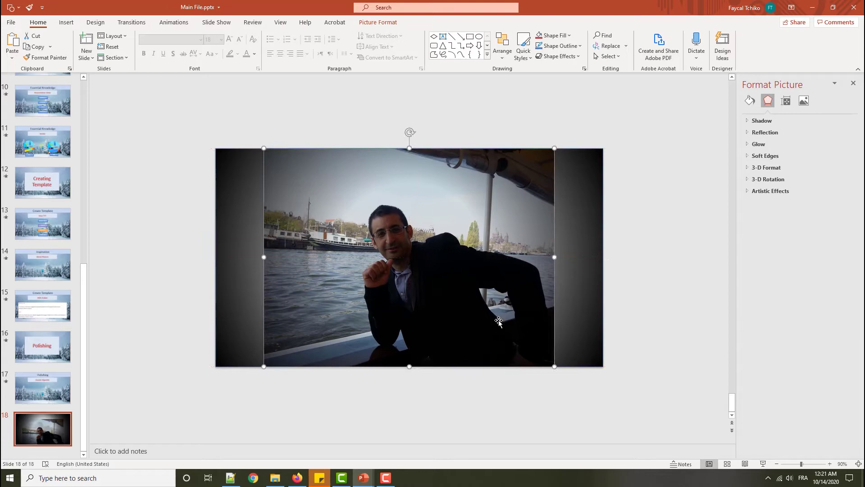
{"action": "left_click_drag", "start_coordinate": [559, 258], "coordinate": [603, 257]}
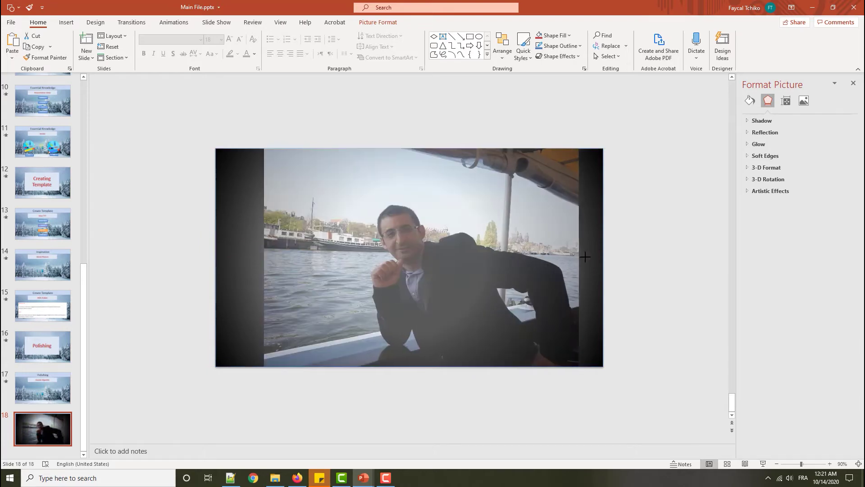
{"action": "left_click_drag", "start_coordinate": [263, 258], "coordinate": [215, 257]}
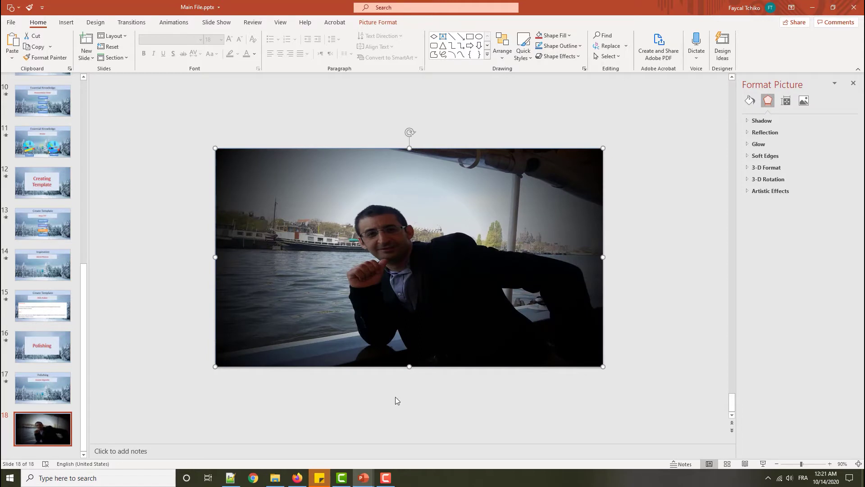
Move the rectangle's inner gradient stop to 41%
{"action": "left_click", "coordinate": [554, 196]}
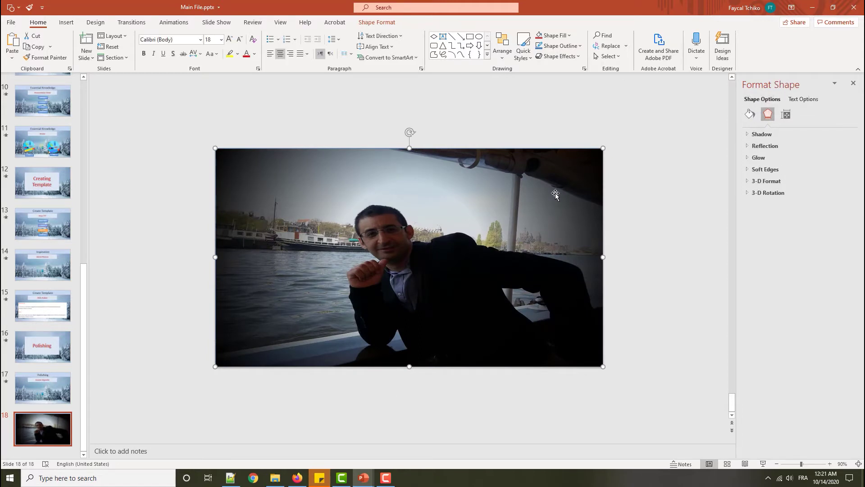
{"action": "left_click", "coordinate": [751, 116]}
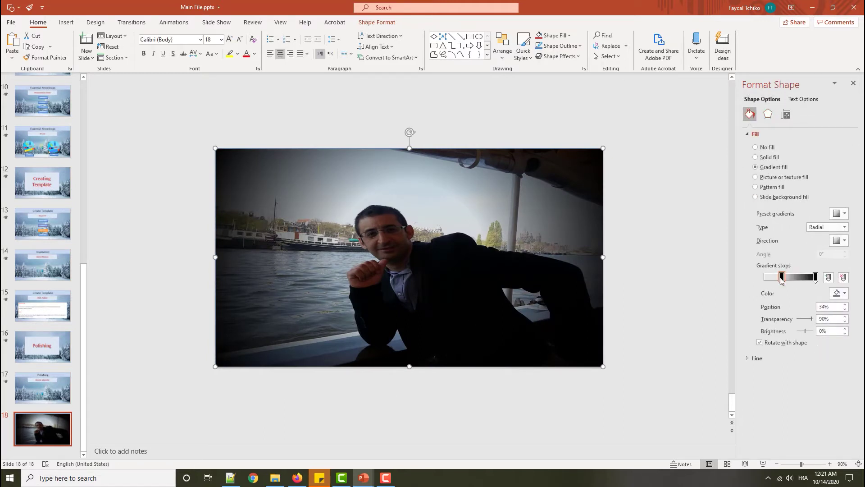
{"action": "left_click_drag", "start_coordinate": [781, 279], "coordinate": [790, 284]}
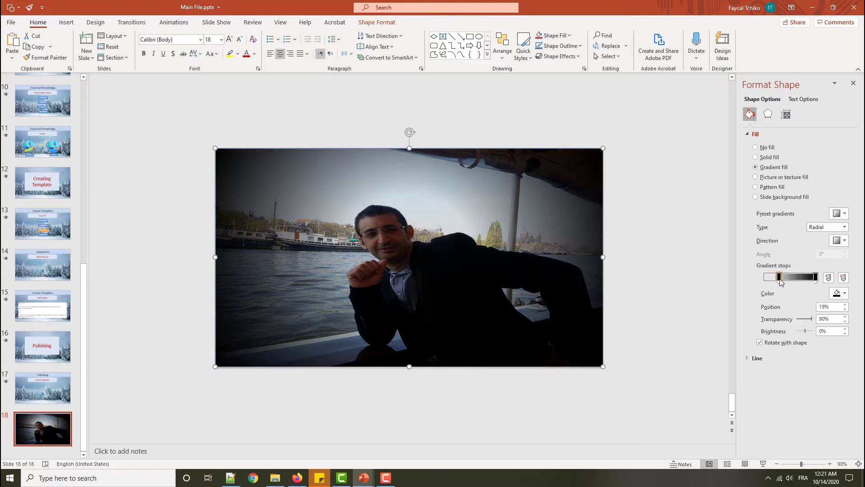
{"action": "left_click_drag", "start_coordinate": [790, 284], "coordinate": [786, 281]}
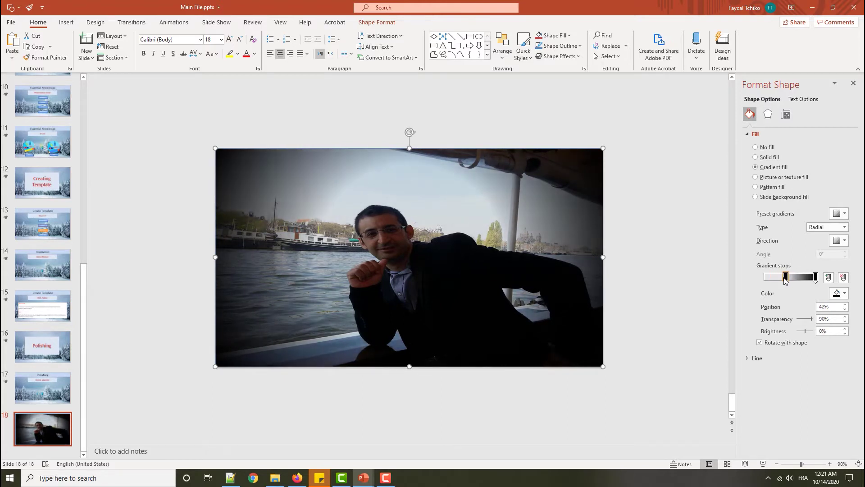
{"action": "left_click", "coordinate": [784, 280]}
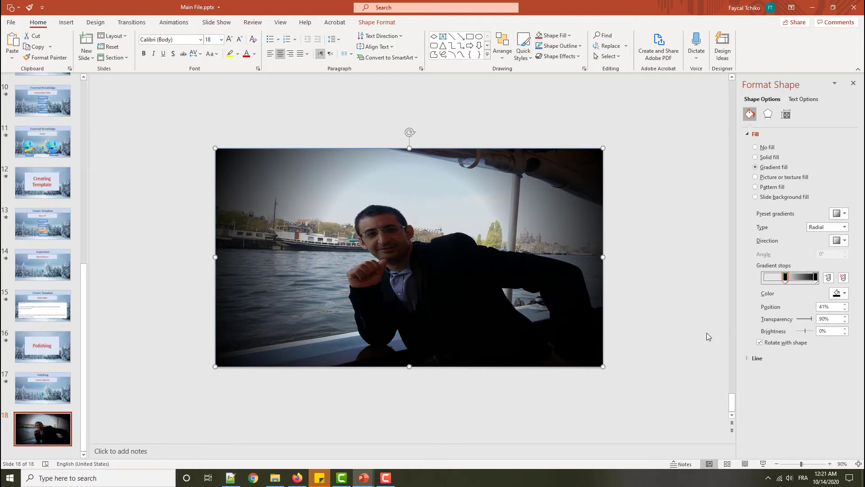
Move the photos to the slide's left side and delete the extra copy
{"action": "left_click", "coordinate": [430, 257]}
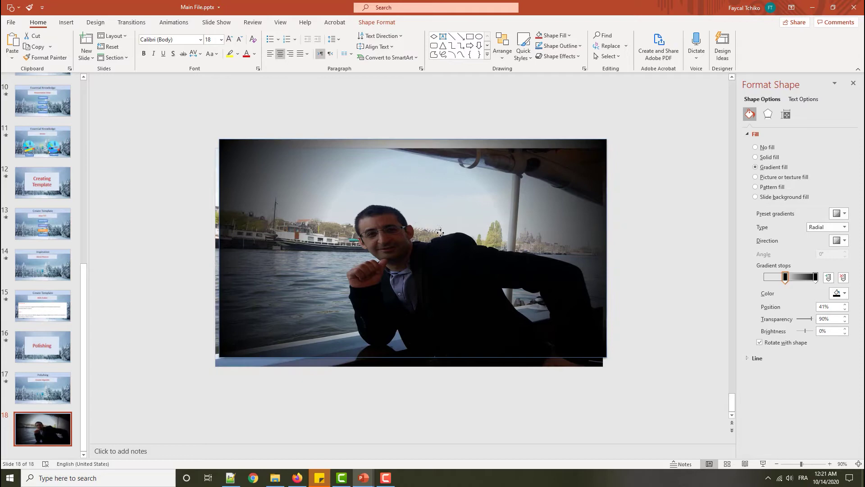
{"action": "mouse_move", "coordinate": [413, 348]}
{"action": "left_mouse_down"}
{"action": "mouse_move", "coordinate": [447, 357]}
{"action": "mouse_move", "coordinate": [476, 396]}
{"action": "left_mouse_up"}
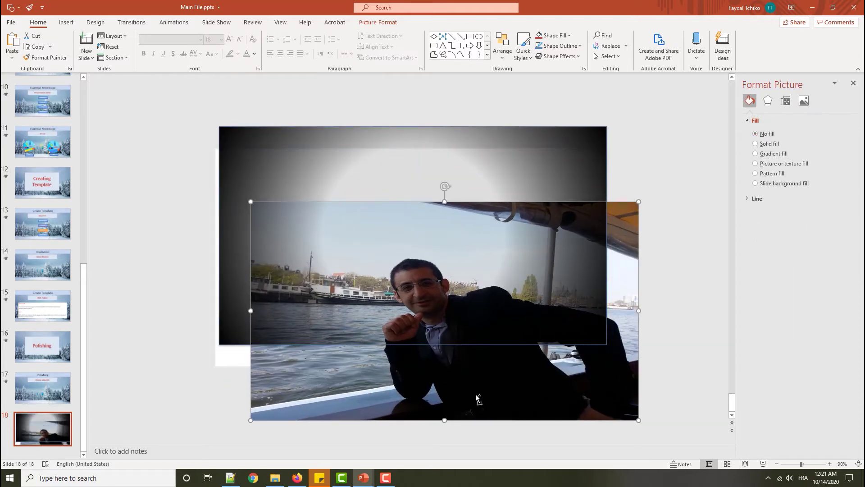
{"action": "left_click_drag", "start_coordinate": [475, 394], "coordinate": [349, 331]}
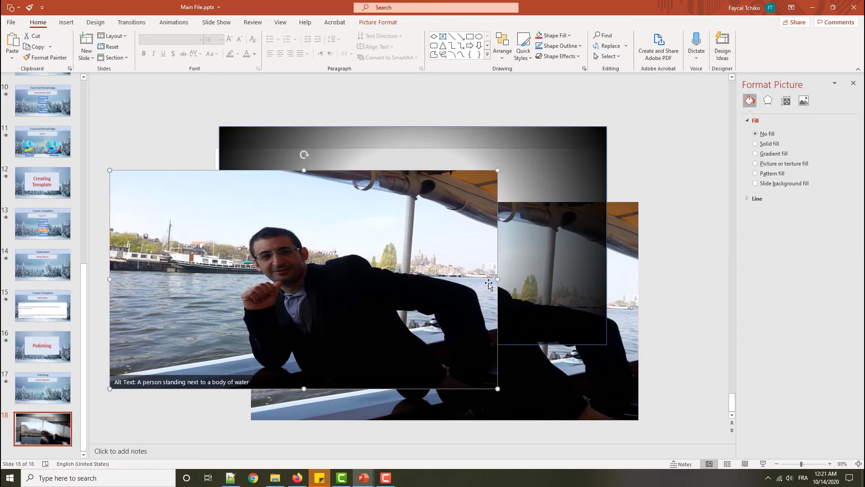
{"action": "left_click_drag", "start_coordinate": [498, 280], "coordinate": [440, 282]}
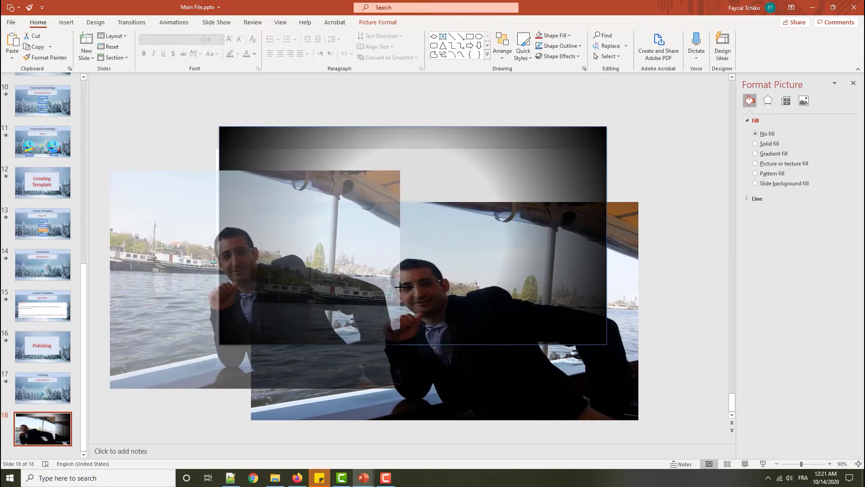
{"action": "left_click_drag", "start_coordinate": [400, 287], "coordinate": [391, 265]}
{"action": "left_click", "coordinate": [447, 410]}
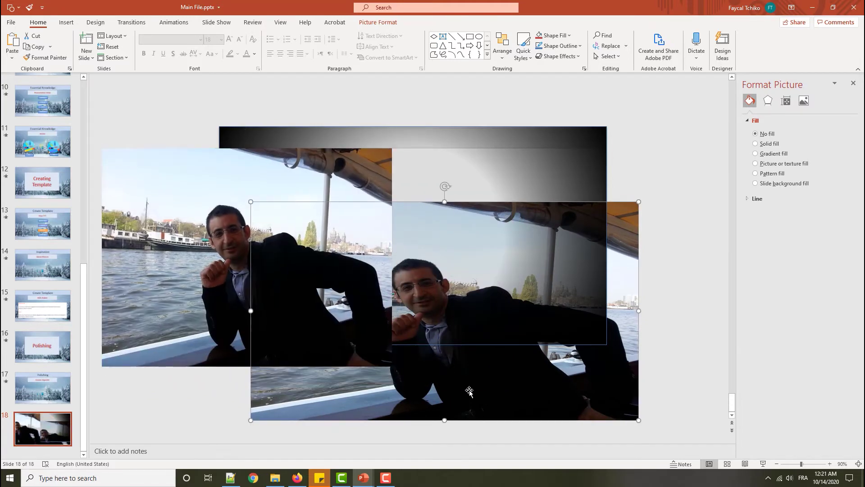
{"action": "key", "text": "Delete"}
Place the photo in front, overlapping the gradient rectangle's left side
{"action": "left_click_drag", "start_coordinate": [521, 294], "coordinate": [520, 291]}
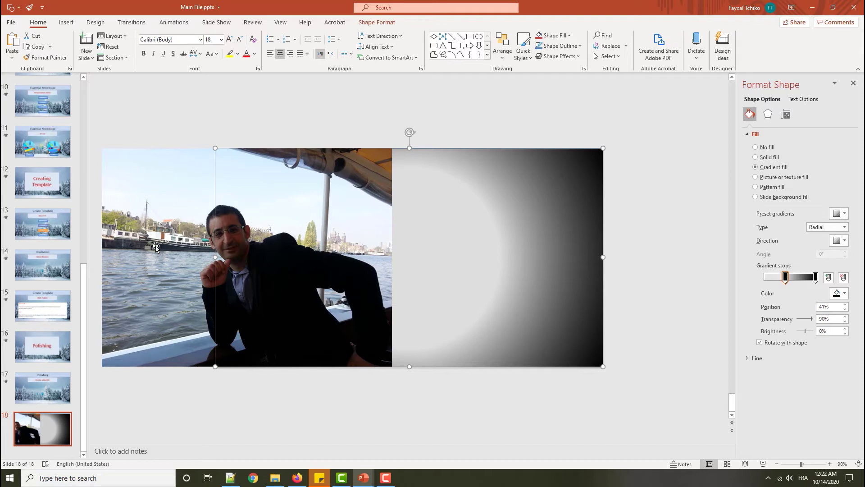
{"action": "mouse_move", "coordinate": [182, 244]}
{"action": "left_mouse_down"}
{"action": "mouse_move", "coordinate": [280, 265]}
{"action": "mouse_move", "coordinate": [229, 293]}
{"action": "left_mouse_up"}
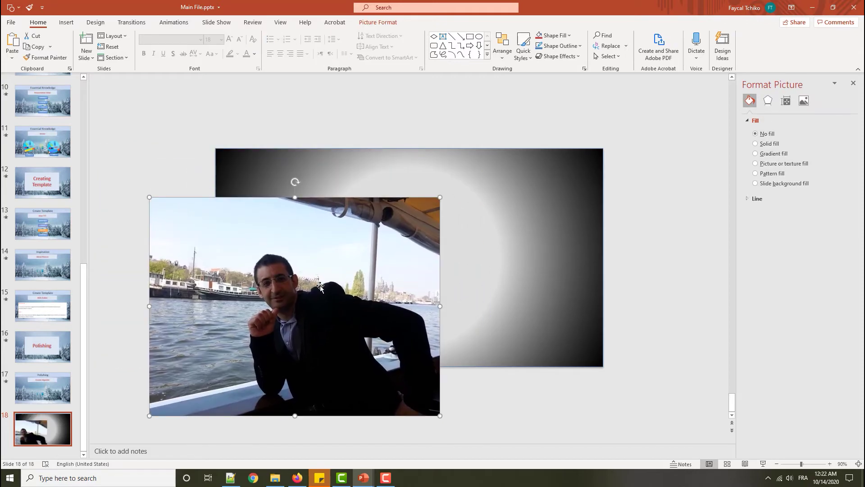
{"action": "left_click_drag", "start_coordinate": [319, 287], "coordinate": [325, 270]}
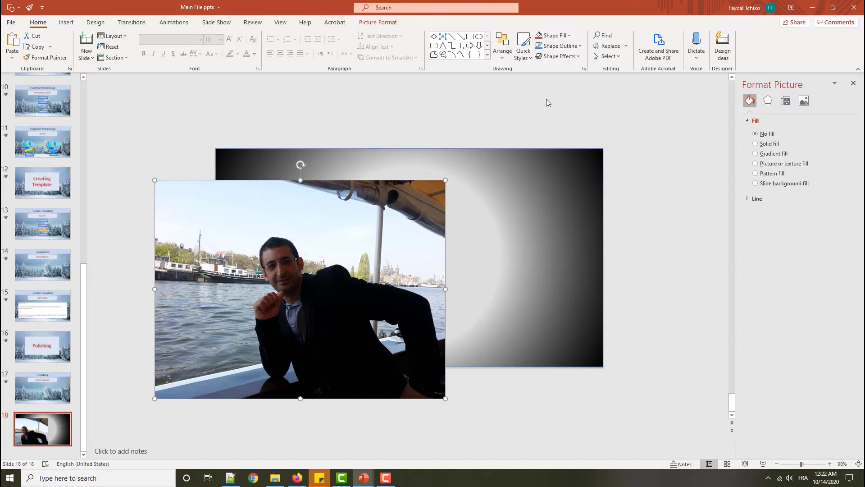
Try cropping the photo's right side, then undo that crop
{"action": "left_click", "coordinate": [382, 22]}
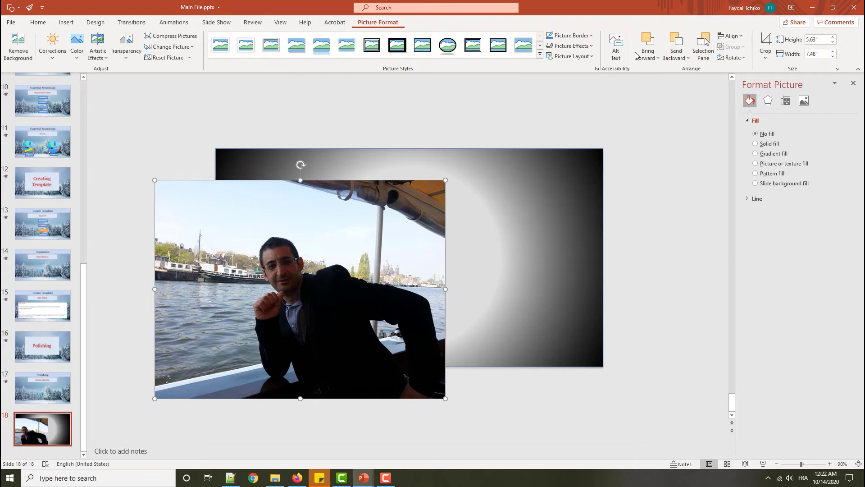
{"action": "left_click", "coordinate": [765, 52]}
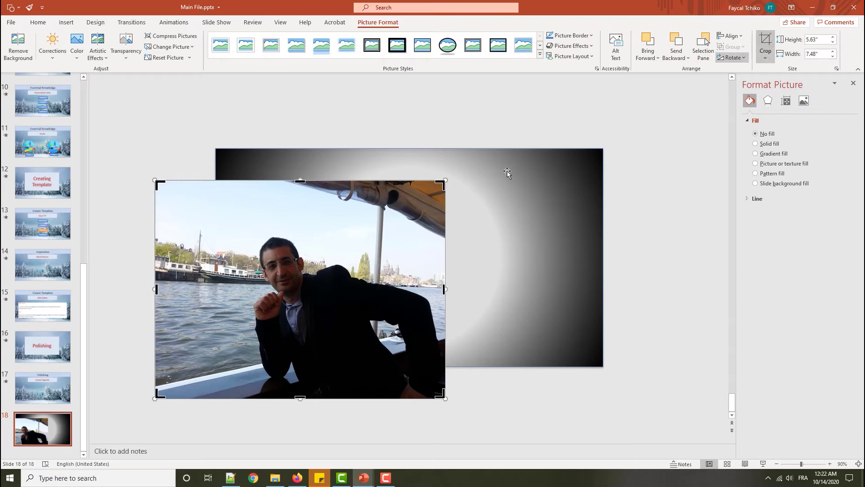
{"action": "left_click_drag", "start_coordinate": [443, 289], "coordinate": [320, 293]}
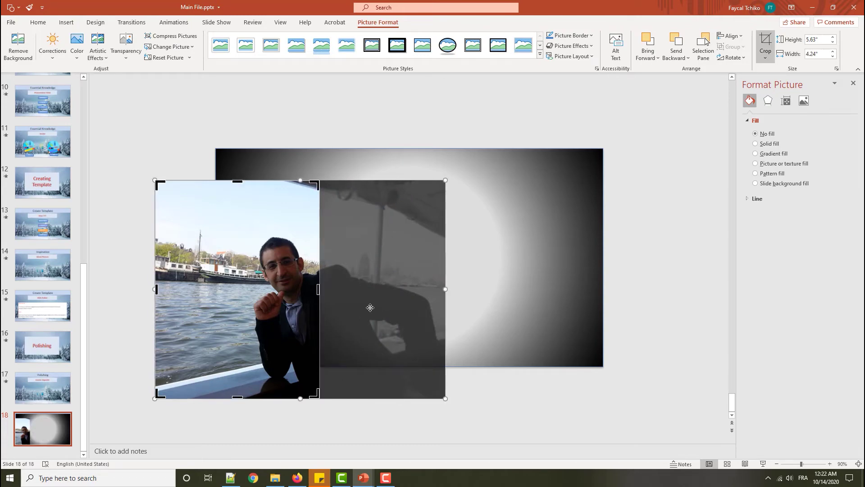
{"action": "key", "text": "ctrl+z"}
Crop the photo to an Oval shape with a 1:1 aspect ratio
{"action": "left_click", "coordinate": [766, 57]}
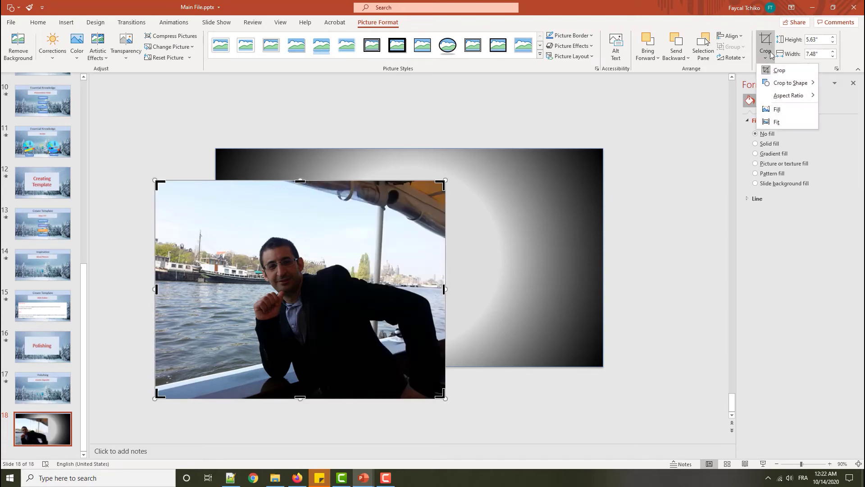
{"action": "mouse_move", "coordinate": [788, 82]}
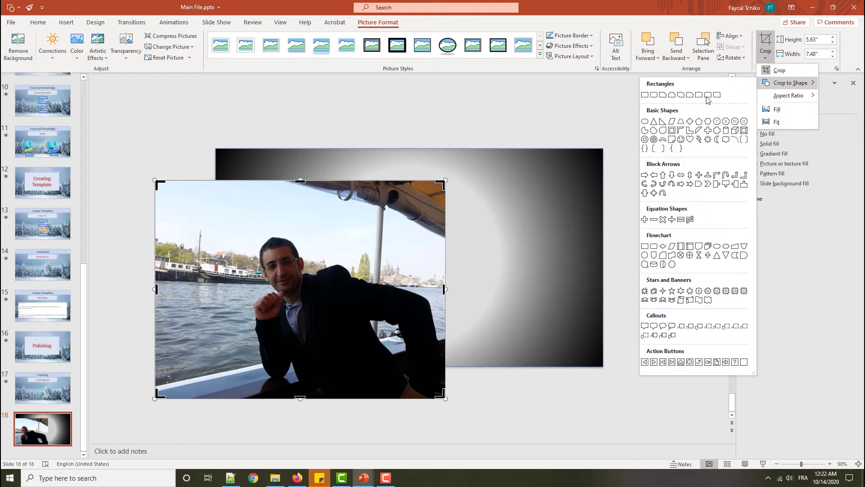
{"action": "left_click", "coordinate": [645, 123]}
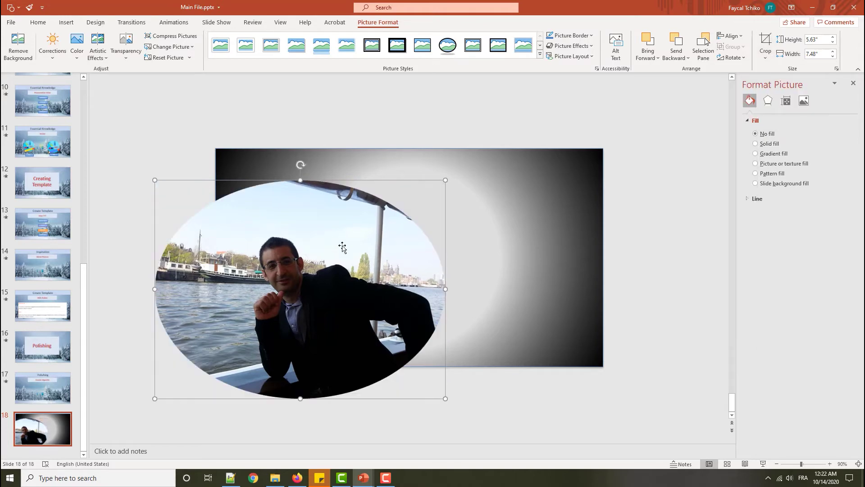
{"action": "left_click", "coordinate": [765, 56]}
{"action": "mouse_move", "coordinate": [789, 96]}
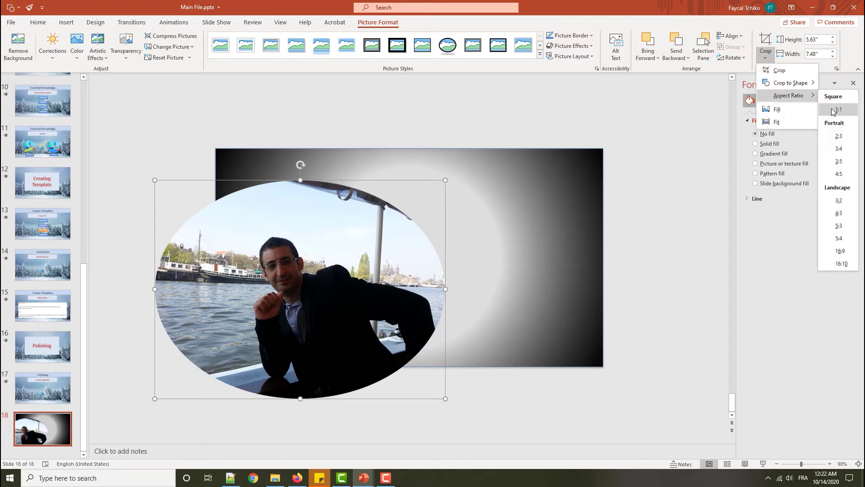
{"action": "left_click", "coordinate": [833, 110]}
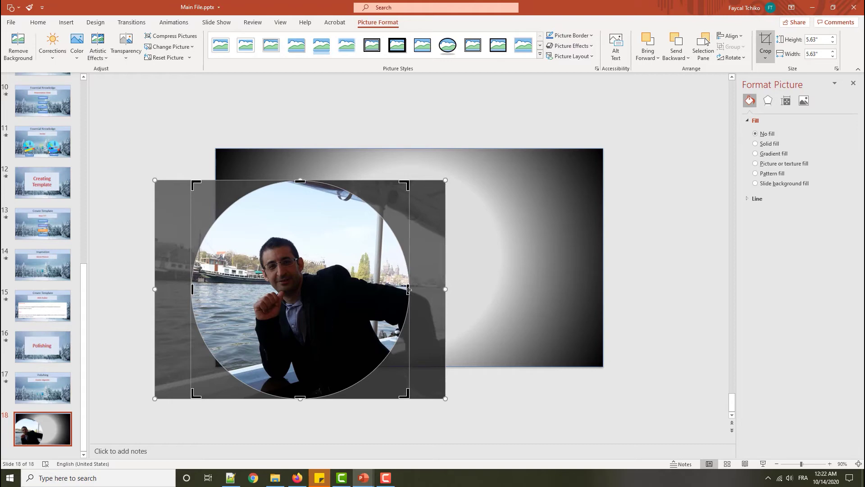
Resize the oval crop into a smaller circle and reposition the photo inside it
{"action": "left_click_drag", "start_coordinate": [409, 289], "coordinate": [356, 290]}
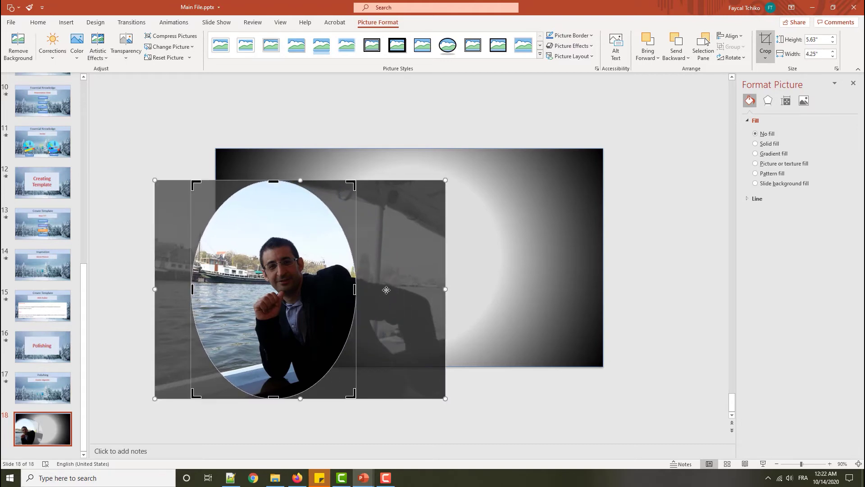
{"action": "left_click_drag", "start_coordinate": [274, 181], "coordinate": [270, 232]}
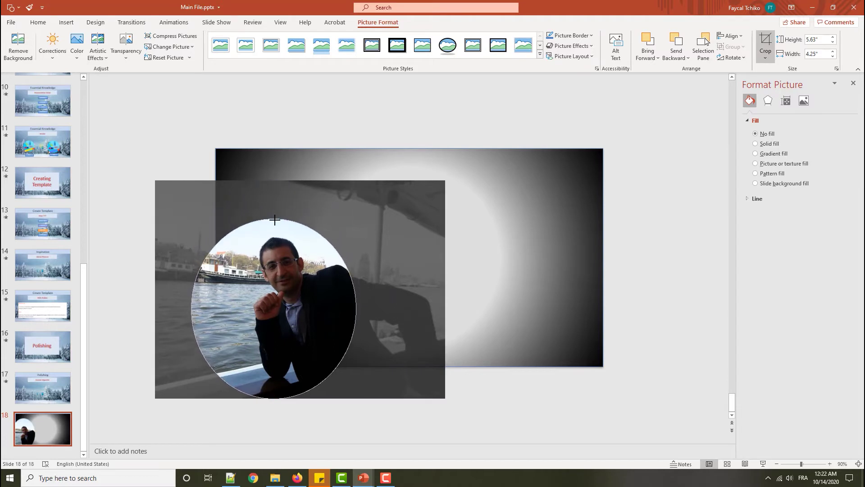
{"action": "mouse_move", "coordinate": [266, 329]}
{"action": "left_mouse_down"}
{"action": "mouse_move", "coordinate": [281, 295]}
{"action": "mouse_move", "coordinate": [251, 361]}
{"action": "left_mouse_up"}
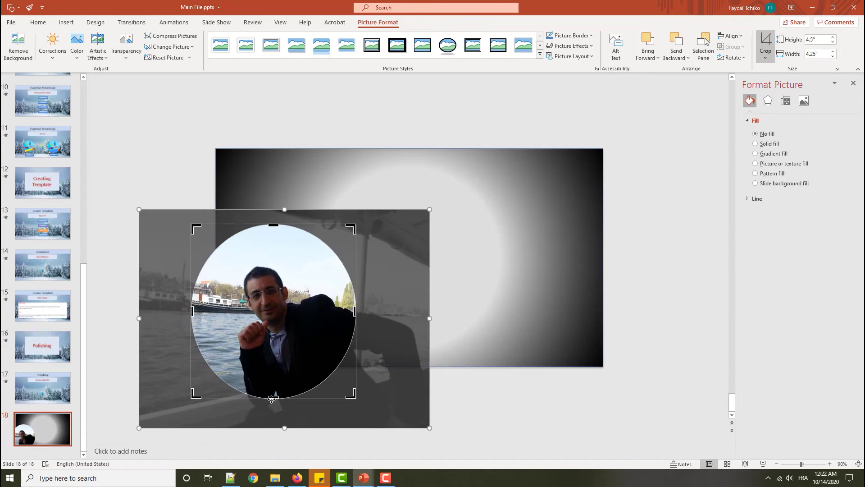
{"action": "mouse_move", "coordinate": [191, 395]}
{"action": "left_mouse_down"}
{"action": "mouse_move", "coordinate": [247, 365]}
{"action": "mouse_move", "coordinate": [237, 343]}
{"action": "mouse_move", "coordinate": [225, 347]}
{"action": "mouse_move", "coordinate": [230, 366]}
{"action": "left_mouse_up"}
{"action": "left_click_drag", "start_coordinate": [296, 314], "coordinate": [282, 314]}
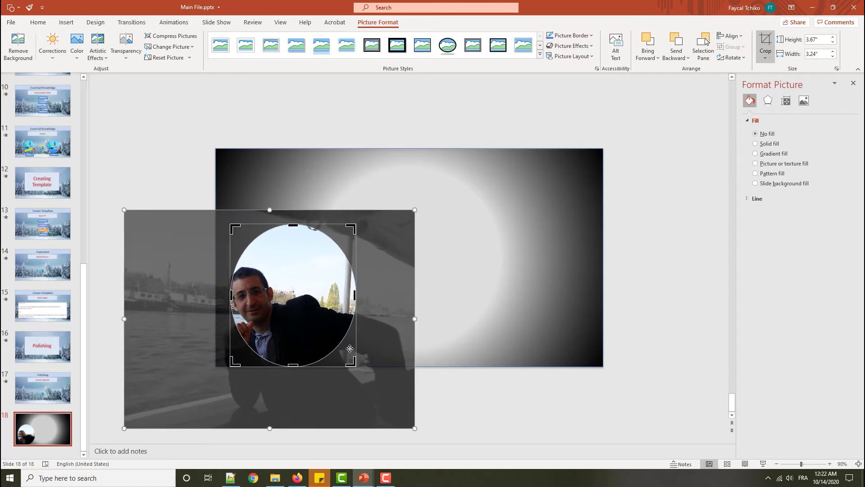
Tighten the circle around the man's face, centre it, and apply the crop
{"action": "mouse_move", "coordinate": [353, 364]}
{"action": "left_mouse_down"}
{"action": "mouse_move", "coordinate": [315, 354]}
{"action": "mouse_move", "coordinate": [327, 321]}
{"action": "left_mouse_up"}
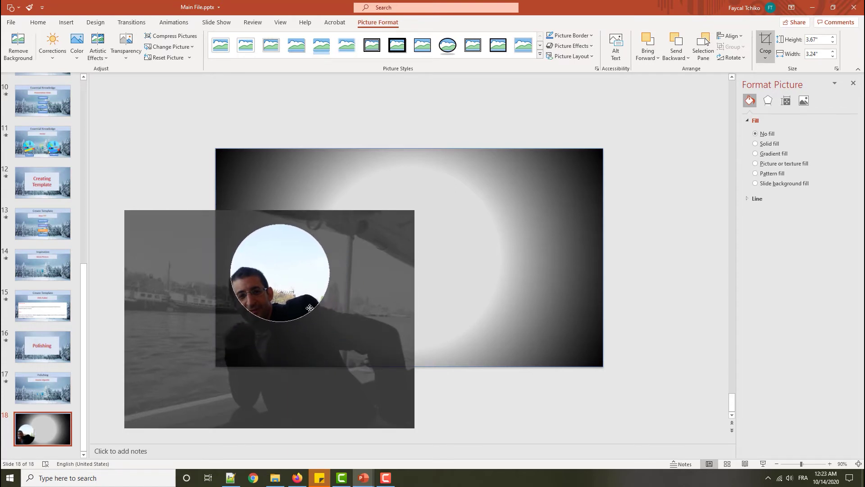
{"action": "left_click_drag", "start_coordinate": [285, 265], "coordinate": [325, 215]}
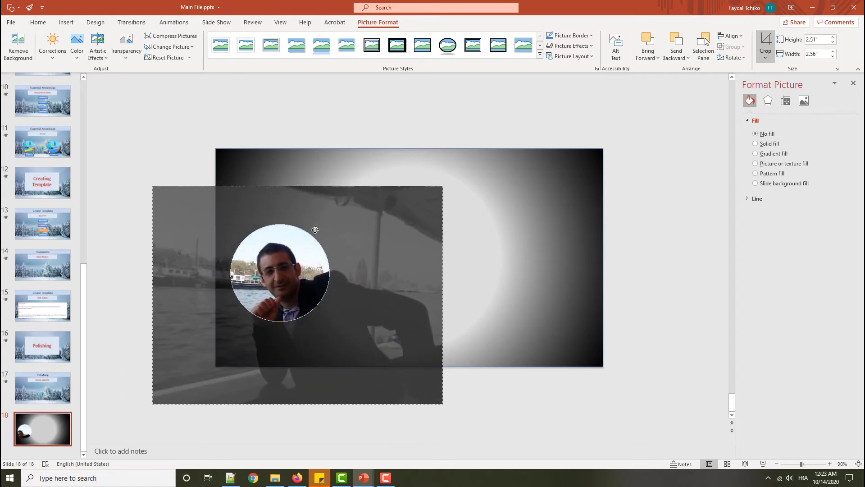
{"action": "left_click_drag", "start_coordinate": [235, 319], "coordinate": [258, 296]}
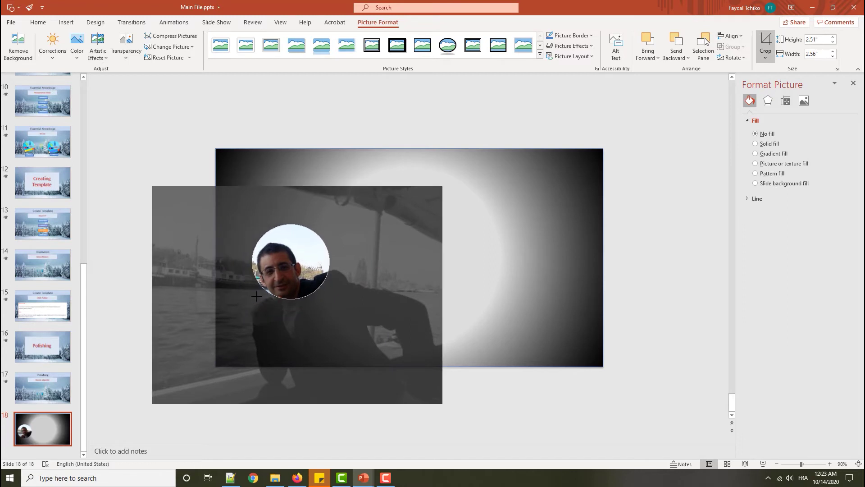
{"action": "mouse_move", "coordinate": [303, 239]}
{"action": "left_mouse_down"}
{"action": "mouse_move", "coordinate": [300, 246]}
{"action": "mouse_move", "coordinate": [318, 226]}
{"action": "left_mouse_up"}
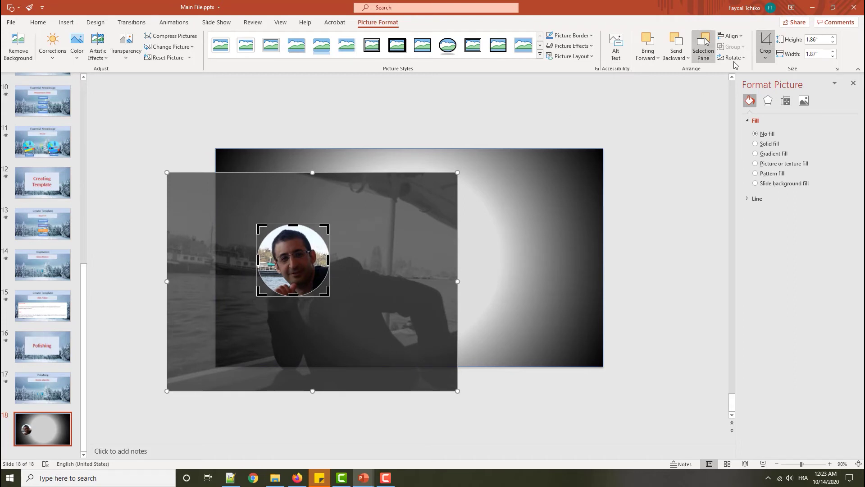
{"action": "left_click", "coordinate": [765, 46]}
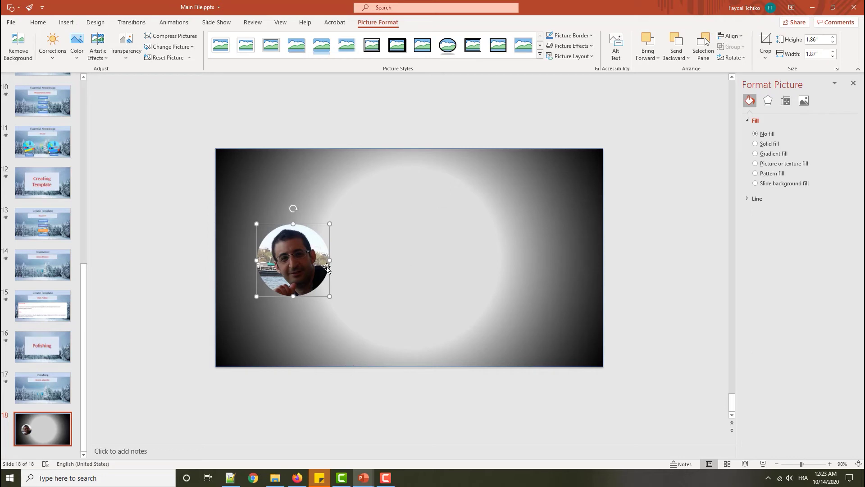
Move the vignette rectangle right past the slide edge and return the headshot to the left area
{"action": "left_click_drag", "start_coordinate": [292, 267], "coordinate": [187, 290]}
{"action": "left_click", "coordinate": [365, 282]}
{"action": "left_click_drag", "start_coordinate": [392, 277], "coordinate": [507, 295]}
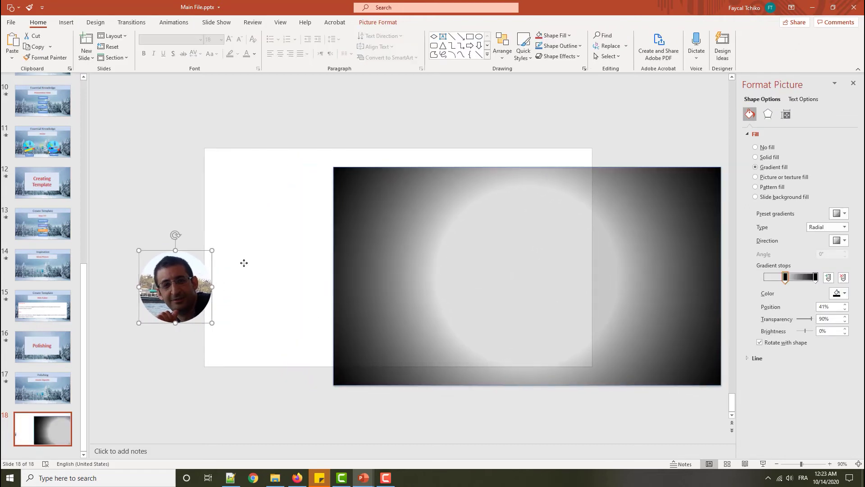
{"action": "left_click_drag", "start_coordinate": [155, 290], "coordinate": [234, 253]}
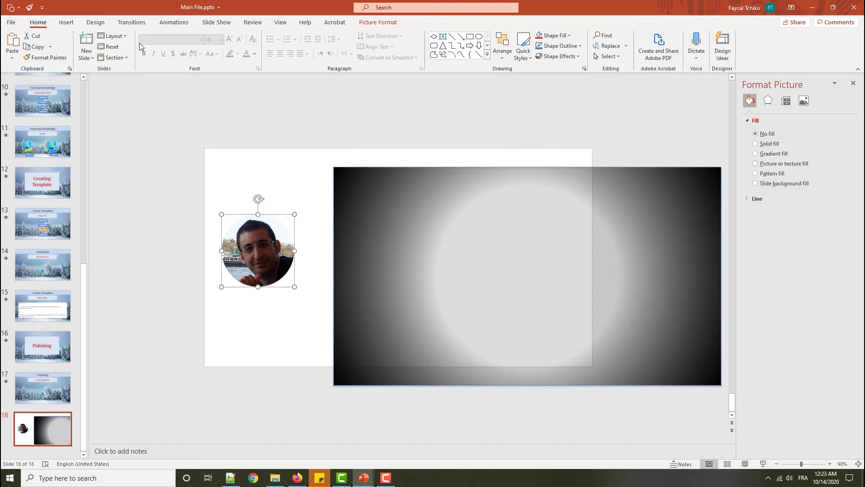
Draw an oval circle matching the round headshot's size directly over the photo
{"action": "left_click", "coordinate": [65, 22]}
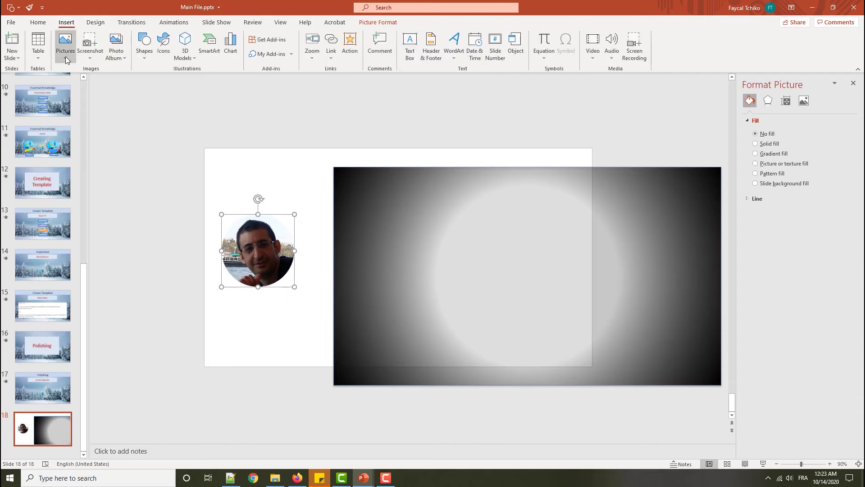
{"action": "left_click", "coordinate": [142, 54]}
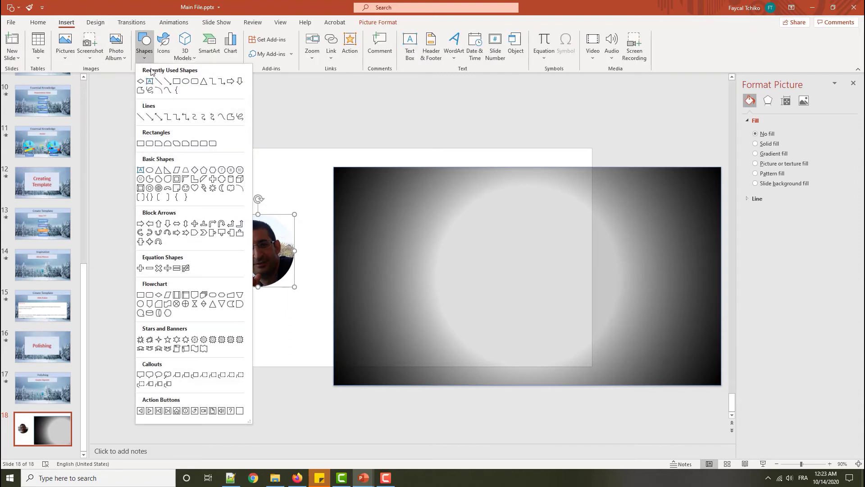
{"action": "left_click", "coordinate": [186, 82]}
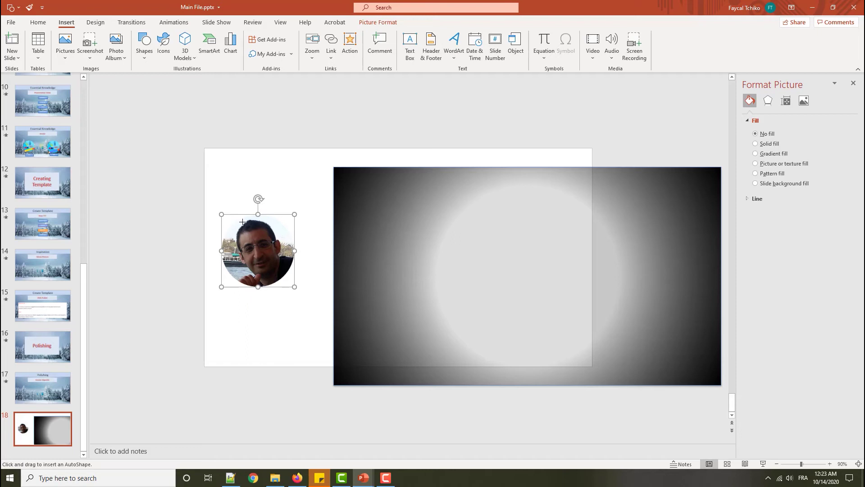
{"action": "mouse_move", "coordinate": [237, 219]}
{"action": "left_mouse_down"}
{"action": "mouse_move", "coordinate": [310, 275]}
{"action": "mouse_move", "coordinate": [313, 294]}
{"action": "left_mouse_up"}
{"action": "mouse_move", "coordinate": [274, 253]}
{"action": "left_mouse_down"}
{"action": "mouse_move", "coordinate": [275, 292]}
{"action": "mouse_move", "coordinate": [274, 265]}
{"action": "left_mouse_up"}
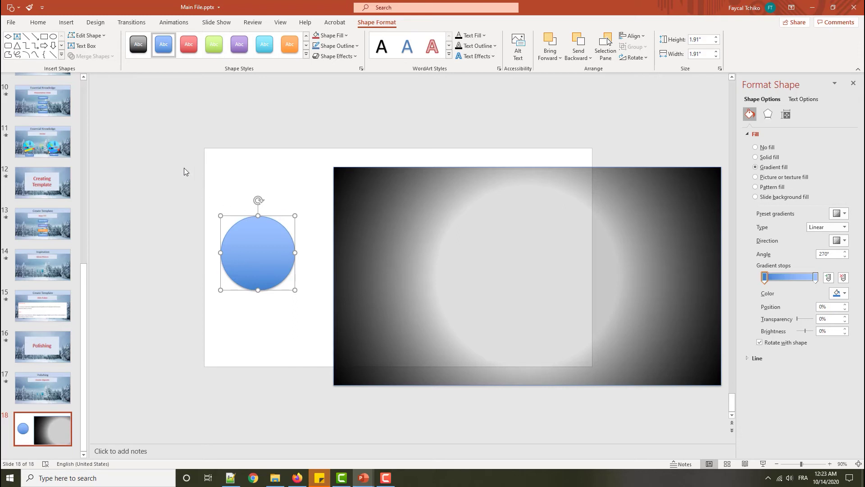
Format-paint the rectangle's radial vignette gradient onto the headshot circle, undoing one mistaken paint
{"action": "left_click", "coordinate": [46, 24]}
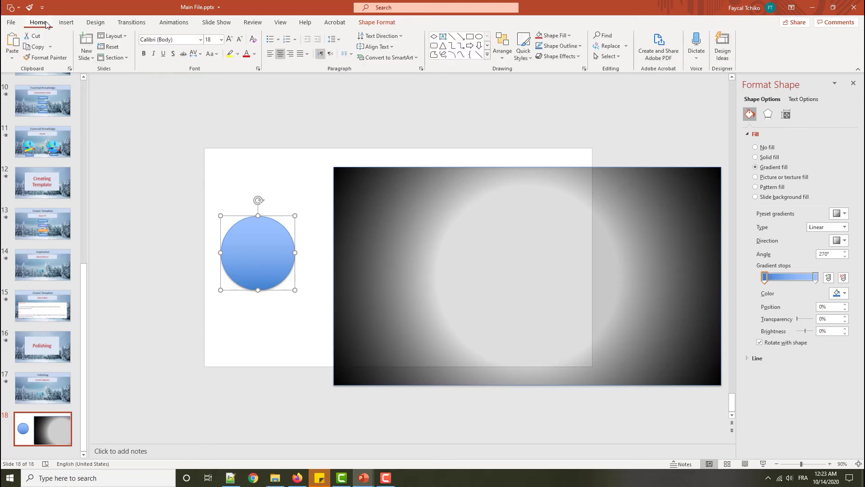
{"action": "left_click", "coordinate": [45, 58]}
{"action": "left_click", "coordinate": [414, 200]}
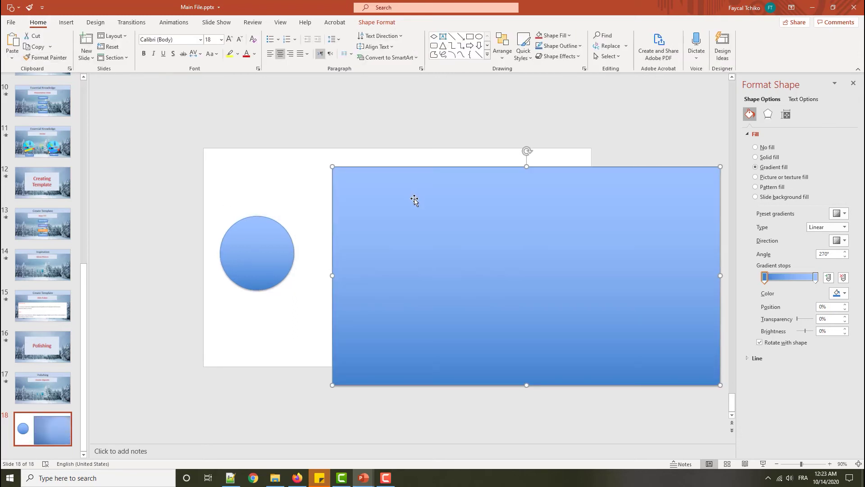
{"action": "key", "text": "ctrl+z"}
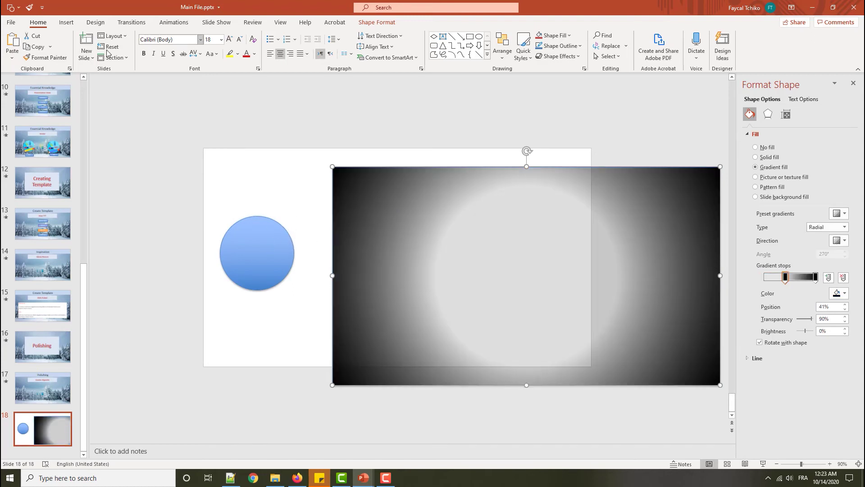
{"action": "left_click", "coordinate": [52, 59]}
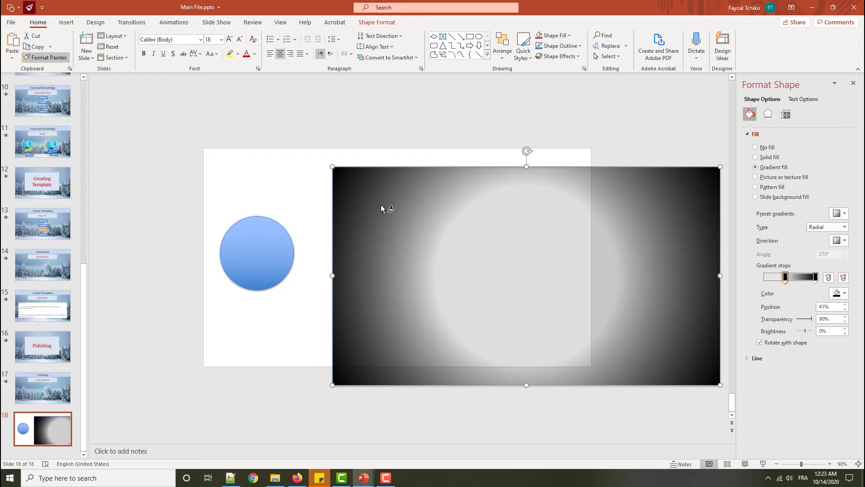
{"action": "left_click", "coordinate": [262, 245]}
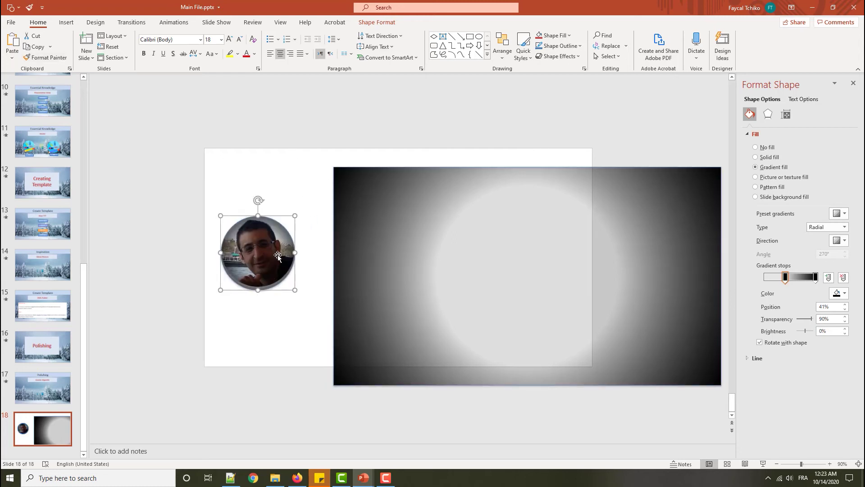
{"action": "left_click_drag", "start_coordinate": [277, 251], "coordinate": [277, 249]}
{"action": "left_click", "coordinate": [295, 315]}
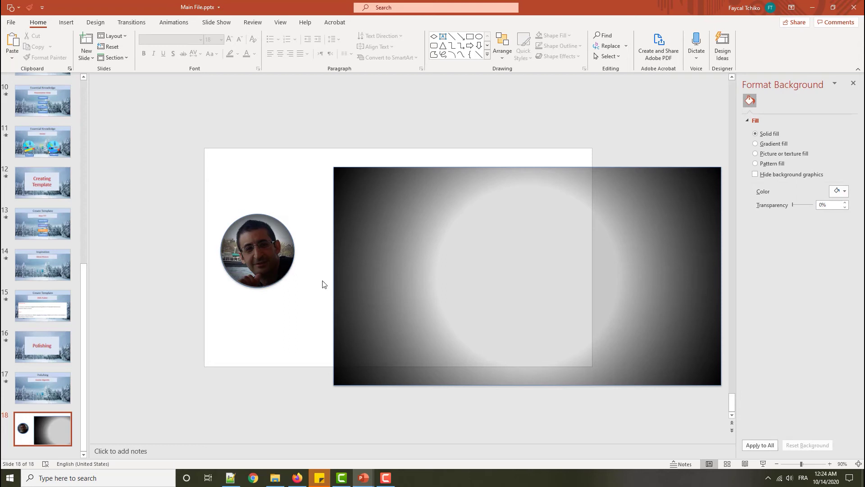
Drag the vignette circle's inner gradient stop in Format Shape Fill to 53%
{"action": "left_click", "coordinate": [513, 245]}
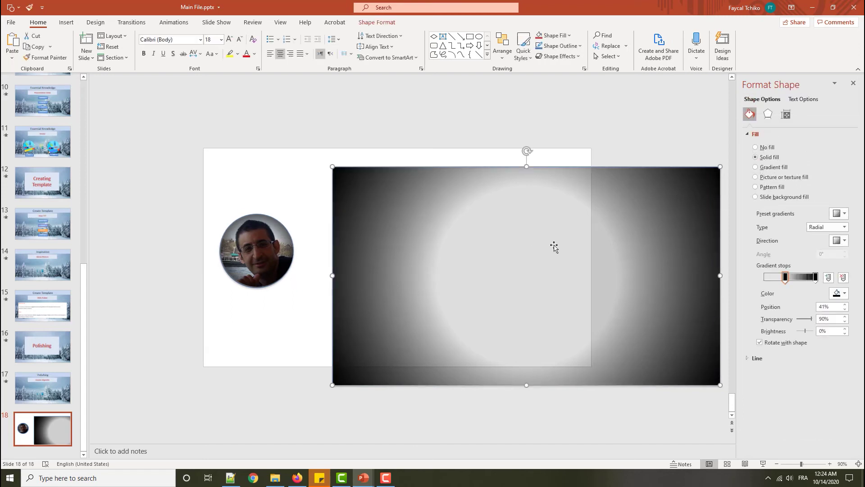
{"action": "left_click", "coordinate": [241, 231]}
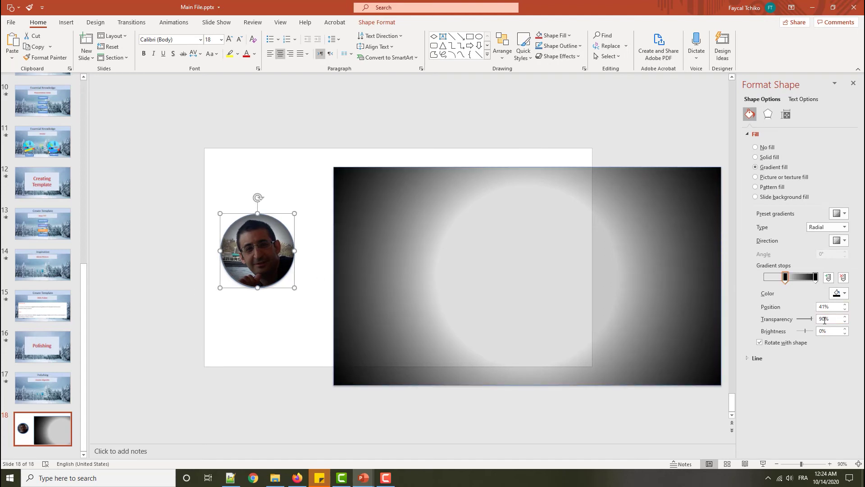
{"action": "left_click_drag", "start_coordinate": [786, 280], "coordinate": [791, 281]}
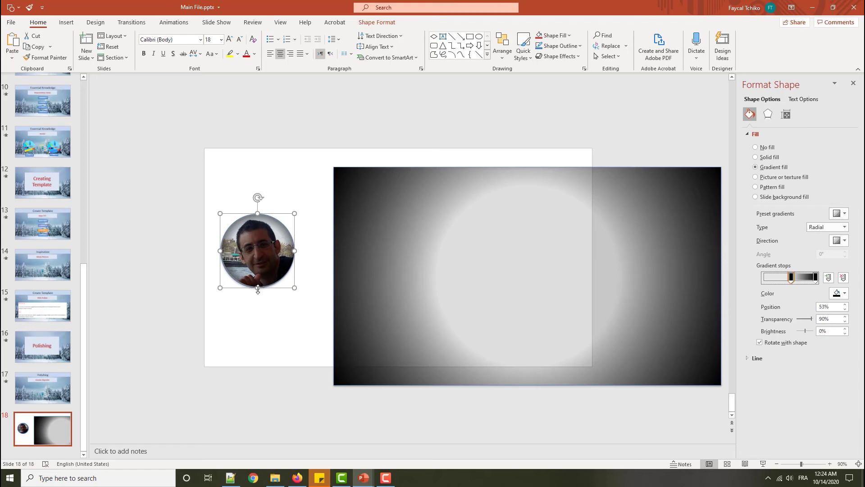
{"action": "left_click", "coordinate": [256, 289]}
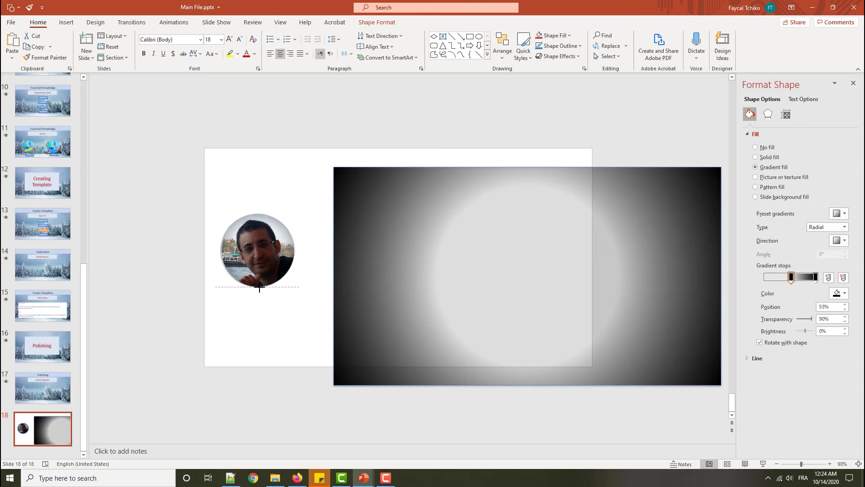
{"action": "left_click", "coordinate": [259, 286]}
Group both circles, drag the group to the top-left, and delete the leftover gradient rectangle
{"action": "left_click", "coordinate": [315, 261]}
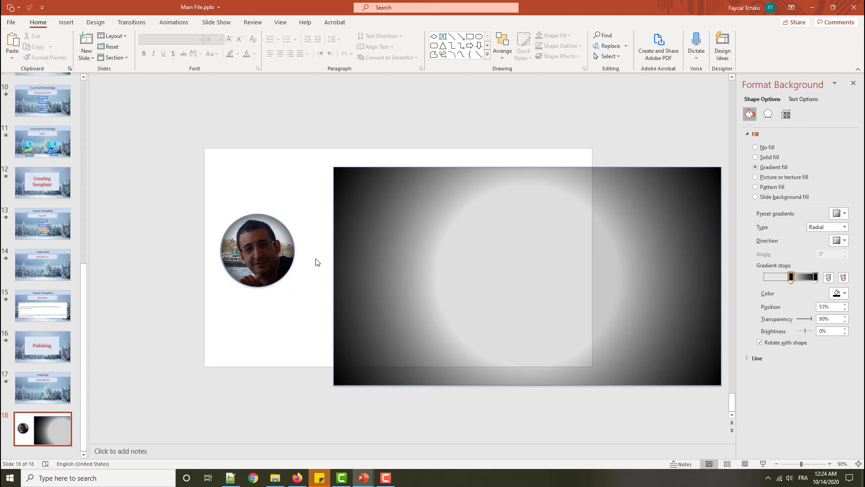
{"action": "left_click_drag", "start_coordinate": [311, 168], "coordinate": [202, 294]}
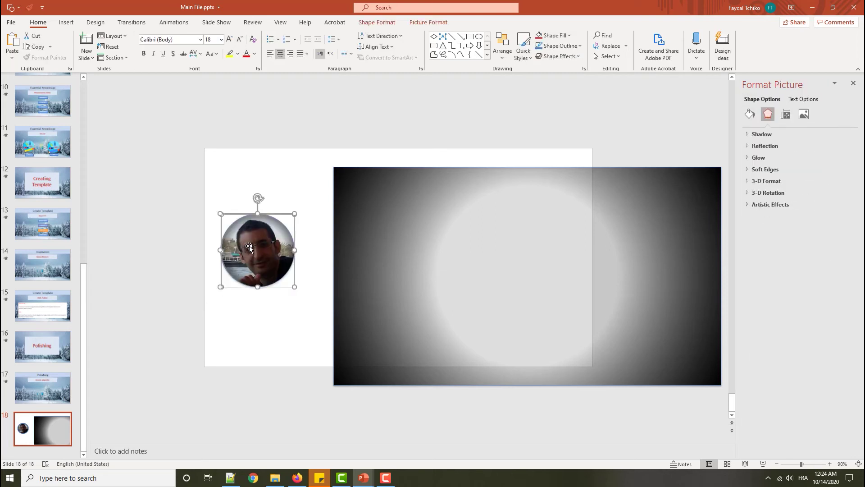
{"action": "right_click", "coordinate": [249, 245]}
{"action": "mouse_move", "coordinate": [275, 308]}
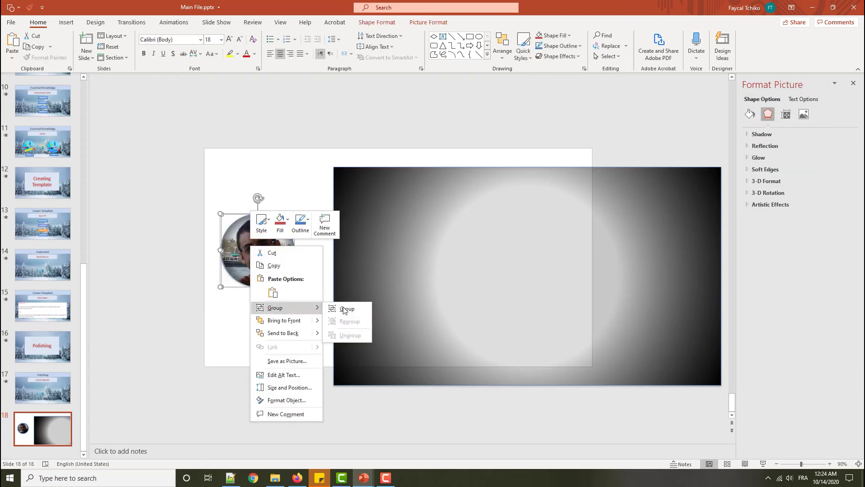
{"action": "left_click", "coordinate": [345, 308]}
{"action": "mouse_move", "coordinate": [265, 250]}
{"action": "left_mouse_down"}
{"action": "mouse_move", "coordinate": [273, 197]}
{"action": "mouse_move", "coordinate": [262, 193]}
{"action": "left_mouse_up"}
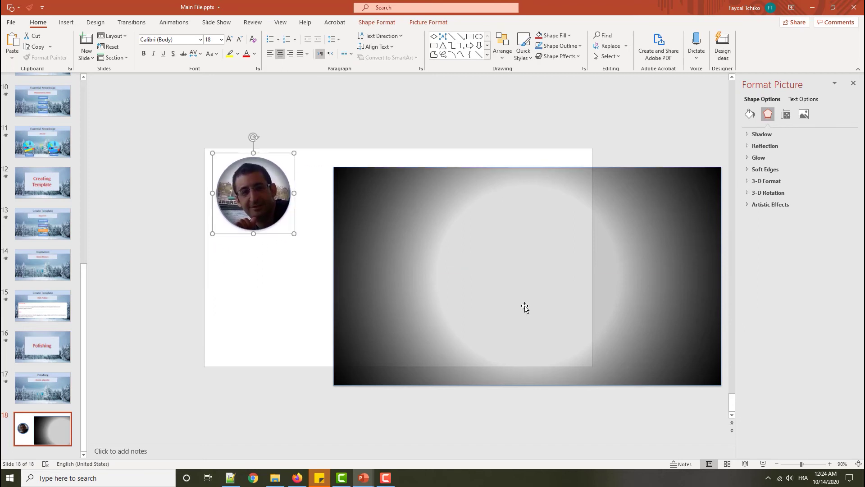
{"action": "left_click", "coordinate": [525, 308]}
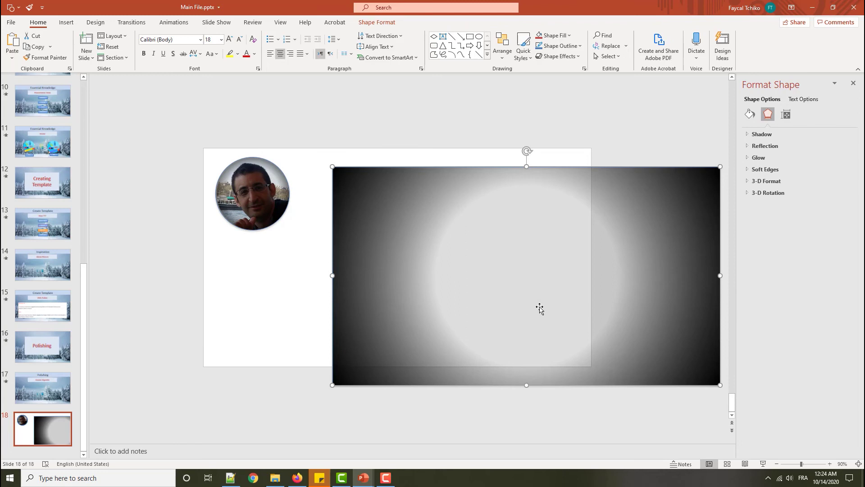
{"action": "key", "text": "Delete"}
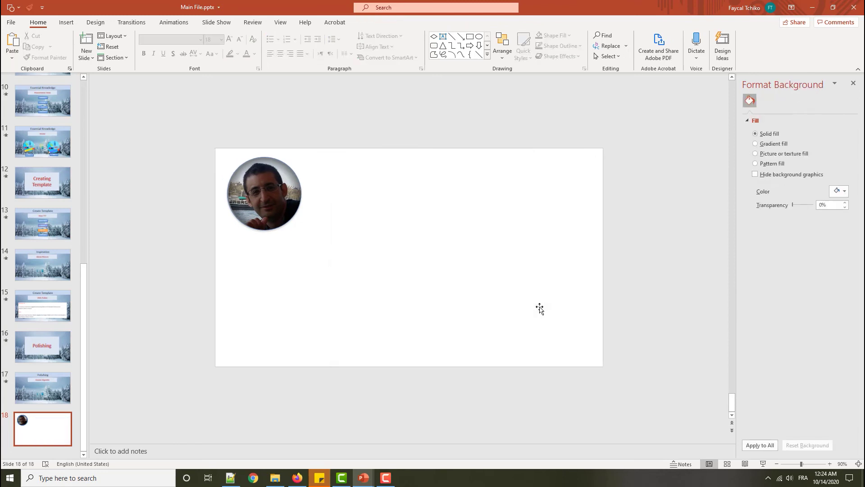